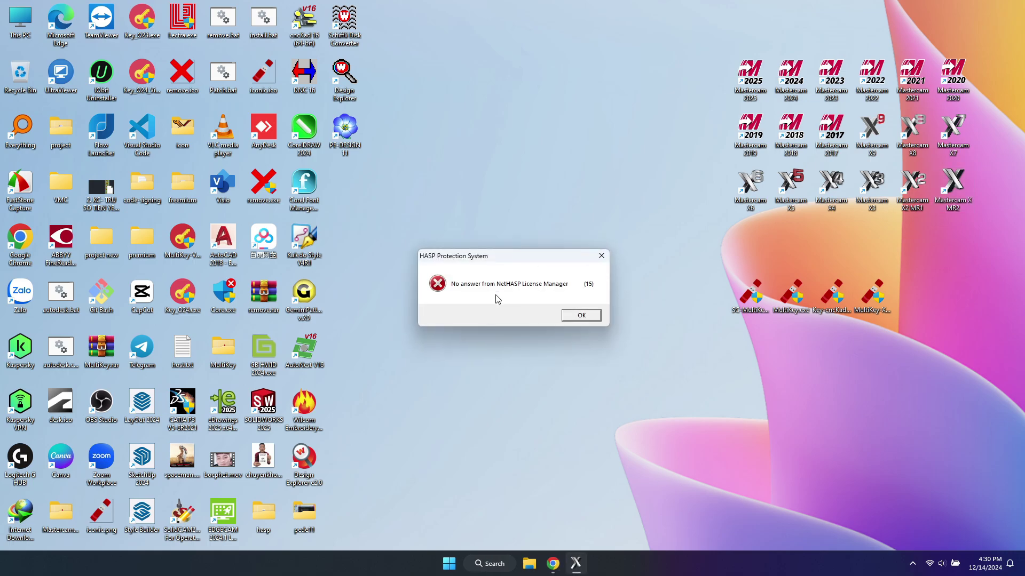
- Dismiss the HASP Protection System error message and refresh the desktop
left_click(580, 317)
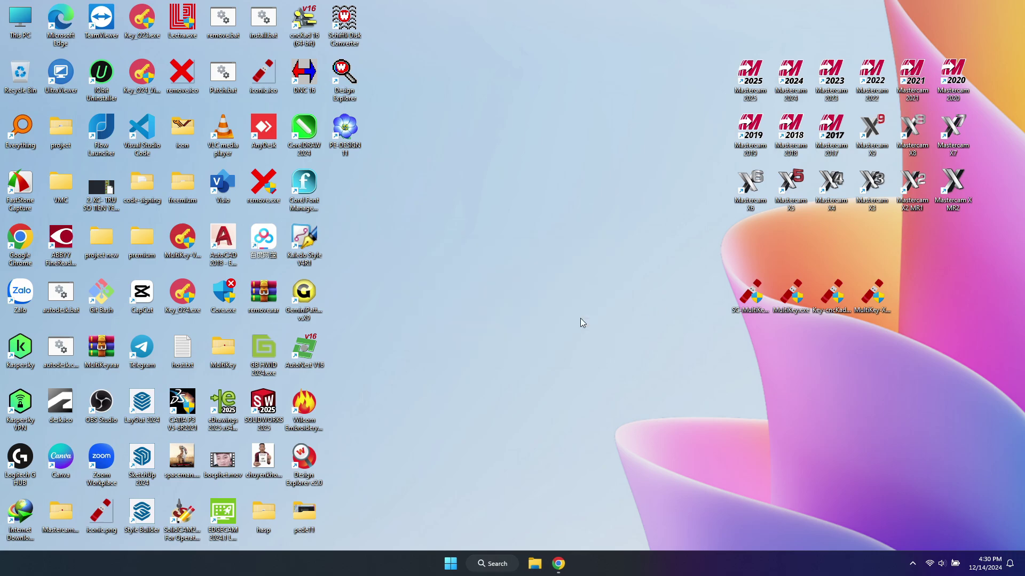
right_click(543, 231)
left_click(559, 277)
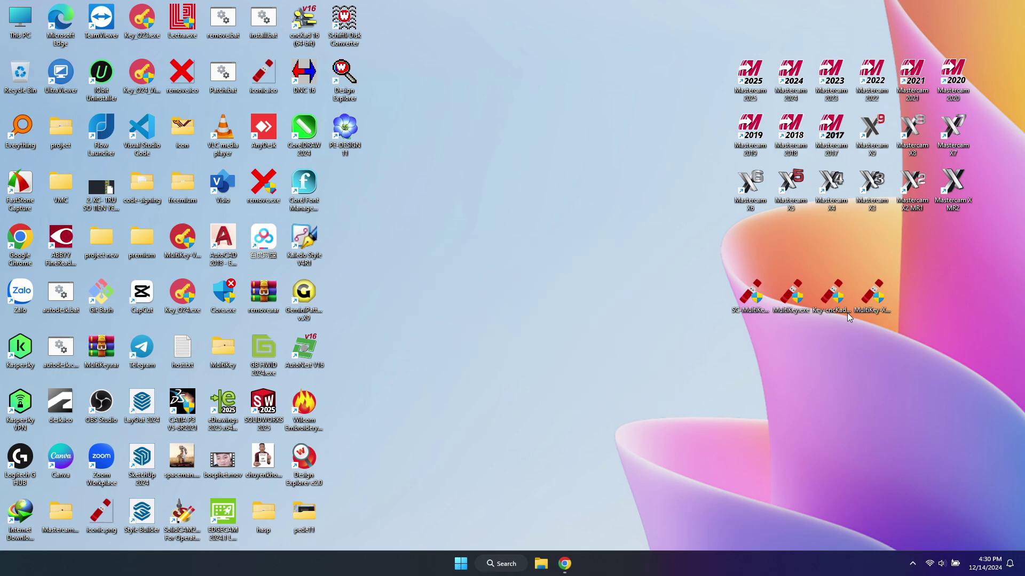
- Set the MultiKey-X file apart on an empty area of the desktop and launch its Mastercam X Usb Key installer
left_click_drag(872, 295, 580, 242)
double_click(588, 239)
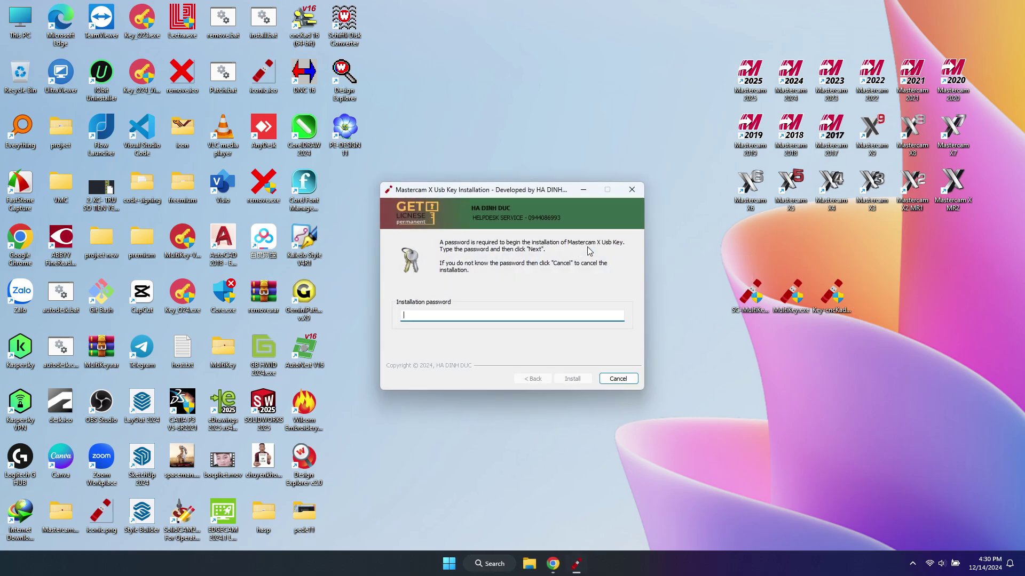
left_click_drag(523, 197, 621, 176)
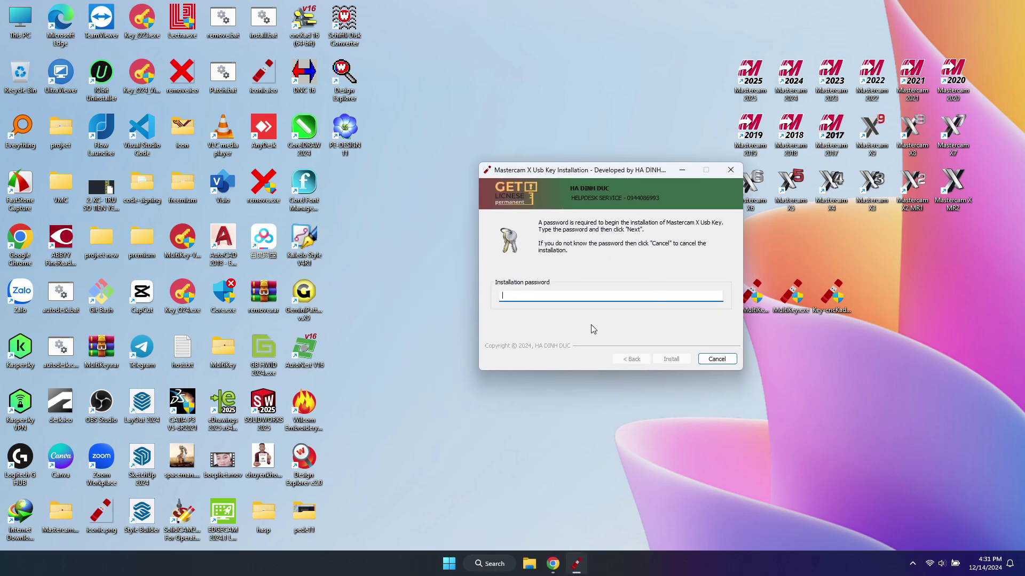
- Open Device Manager and inspect the entries under System devices and Universal Serial Bus controllers before installing the key
right_click(458, 556)
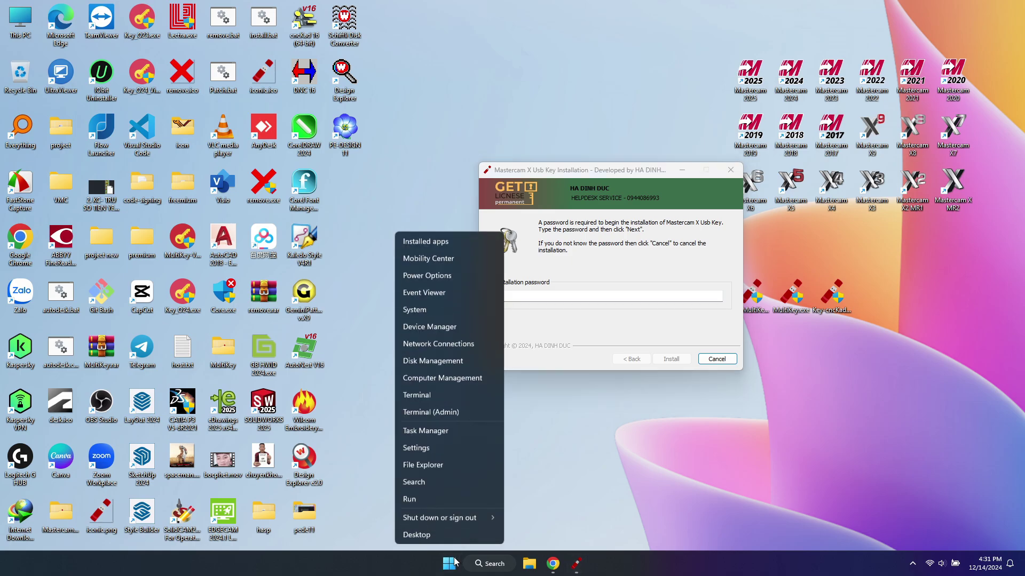
left_click(435, 327)
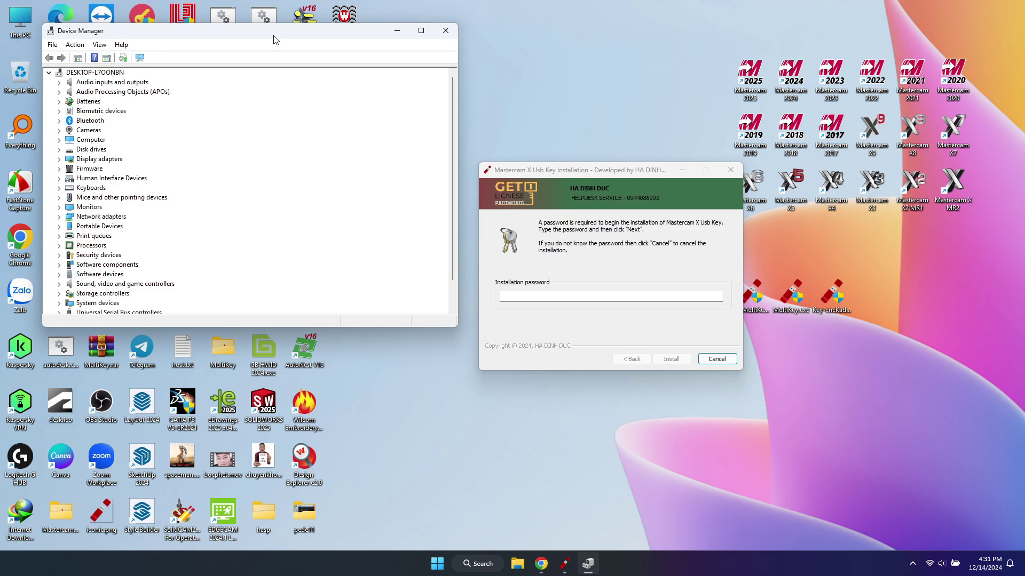
left_click_drag(273, 40, 340, 62)
scroll(158, 306, "down", 1)
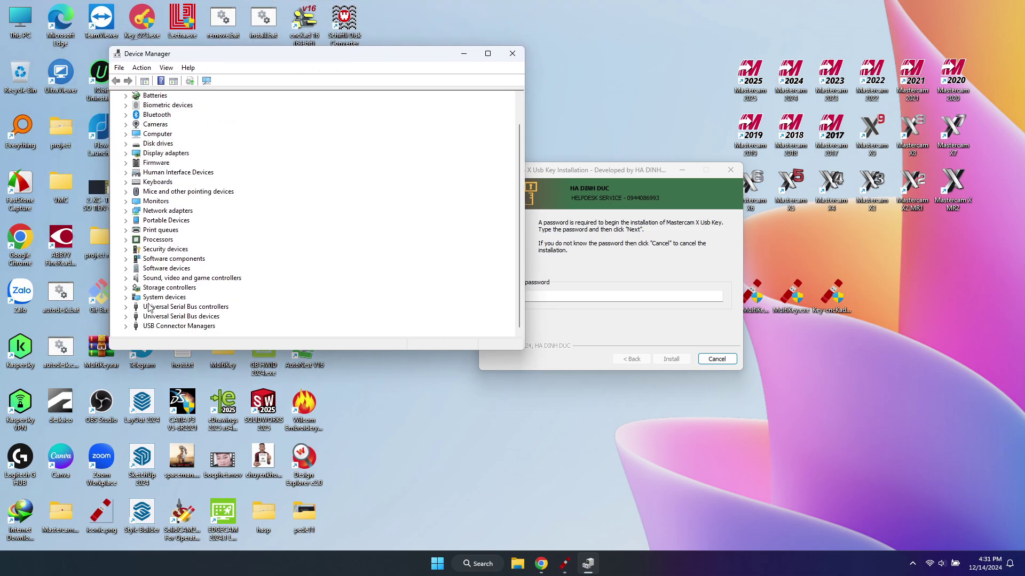
double_click(150, 308)
left_click(126, 163)
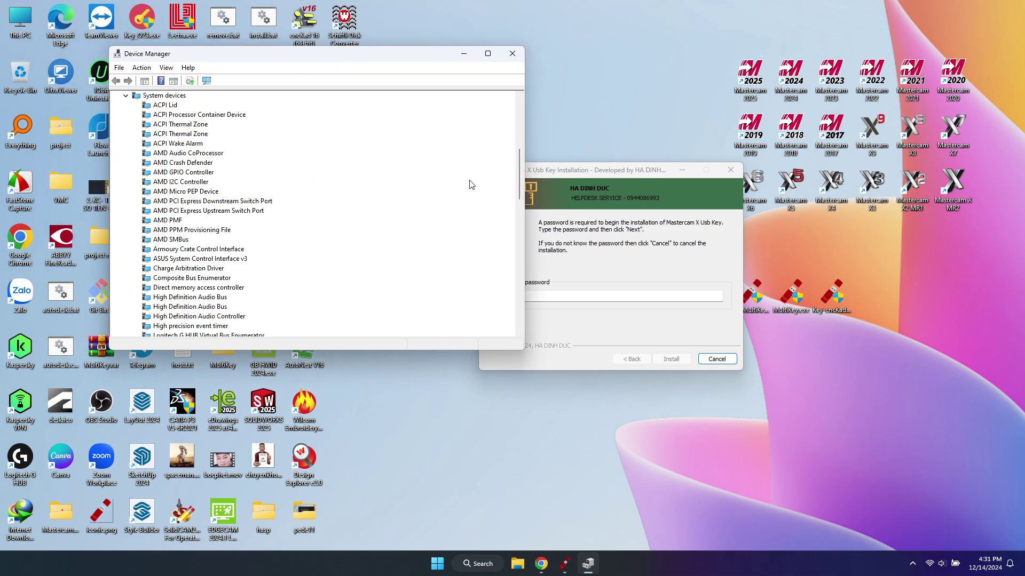
left_click_drag(522, 185, 516, 309)
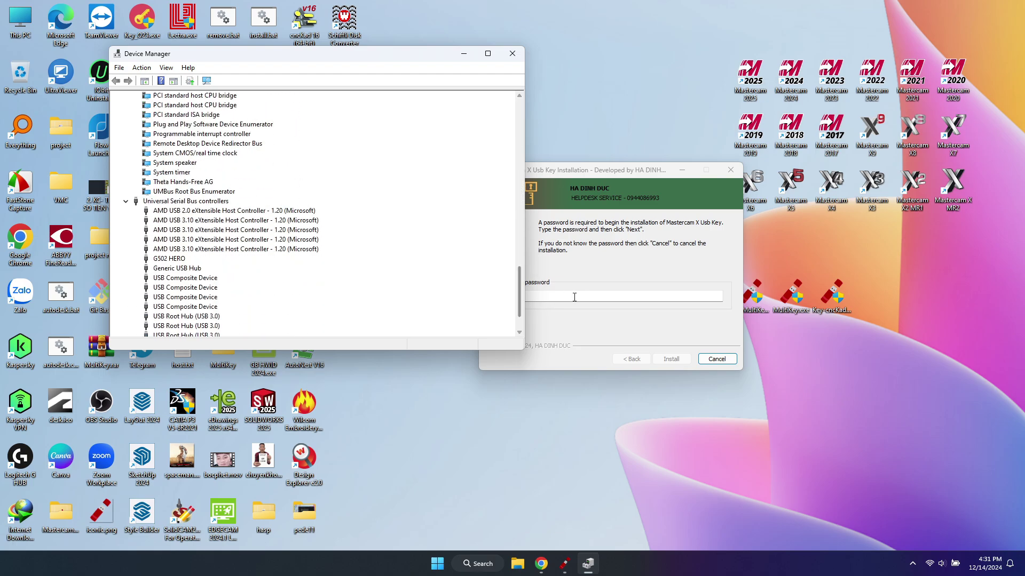
- Enter the installation password and run the Mastercam X Usb Key installation
left_click(590, 300)
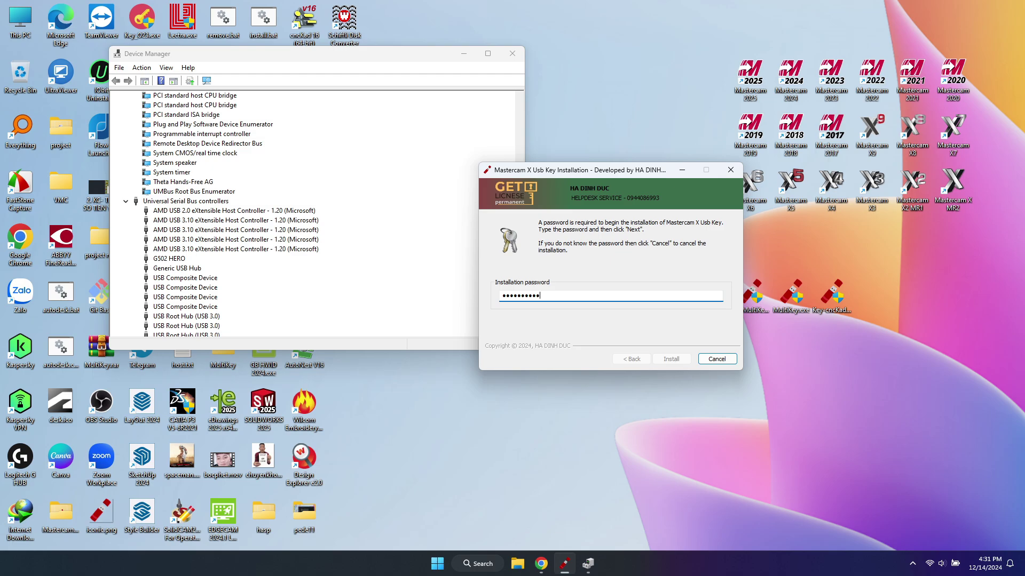
type("1")
left_click(678, 361)
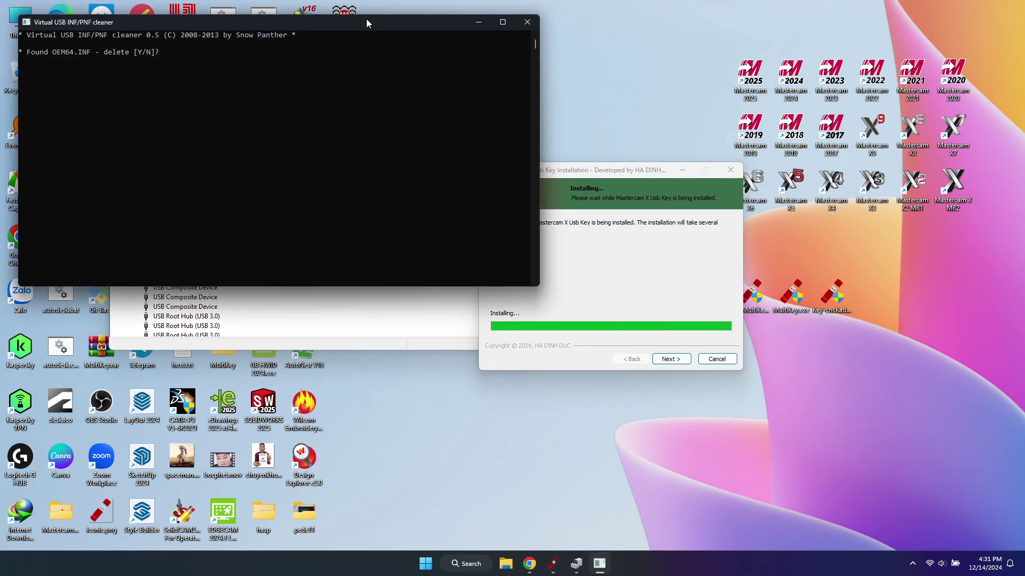
left_click_drag(367, 18, 455, 124)
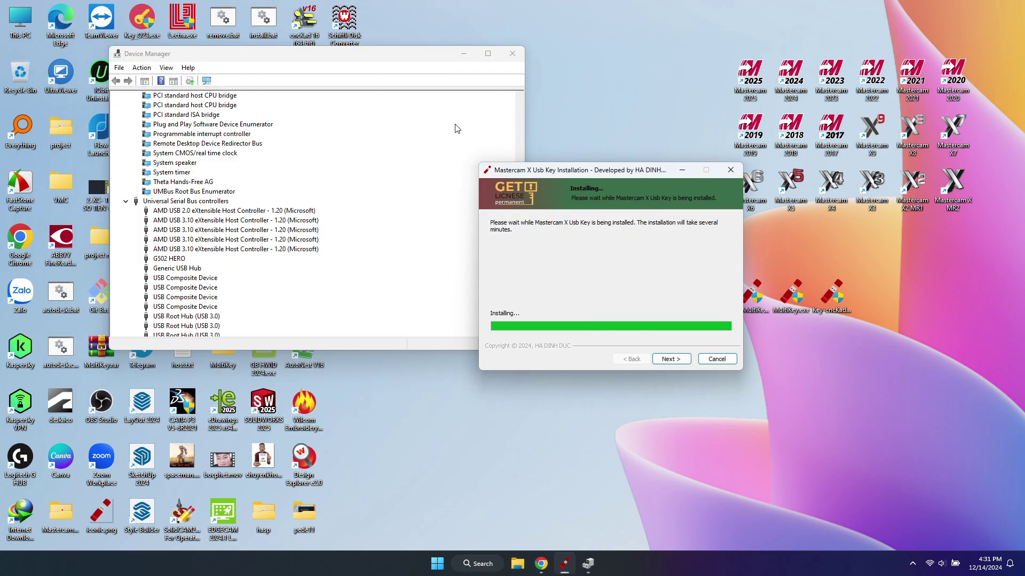
left_click_drag(558, 175, 578, 209)
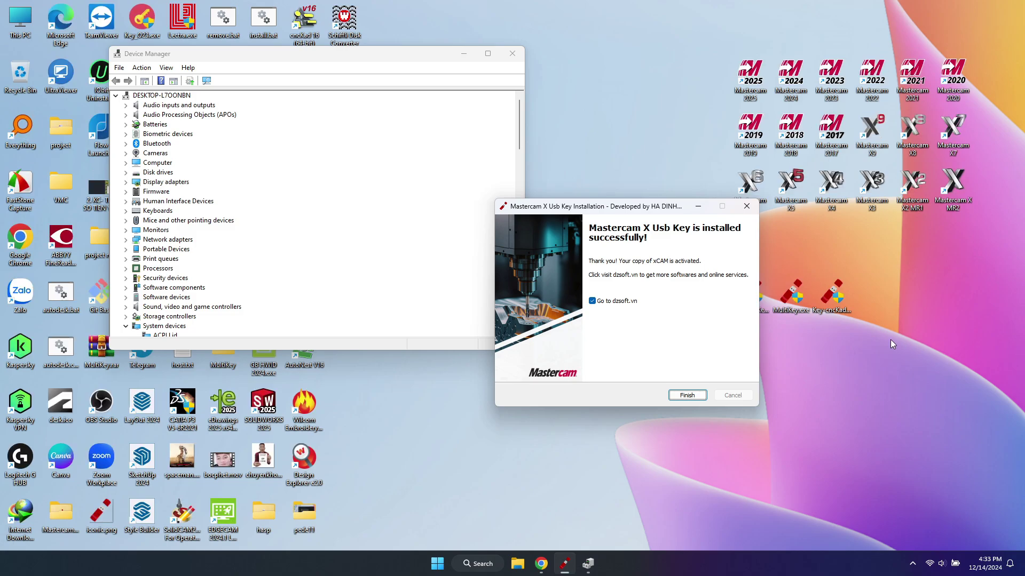
- Open the properties of Mastercam X Family Virtual Usb Bus under System devices and dismiss the Residual Cleanup notice
left_click_drag(560, 214, 630, 228)
left_click_drag(518, 132, 528, 205)
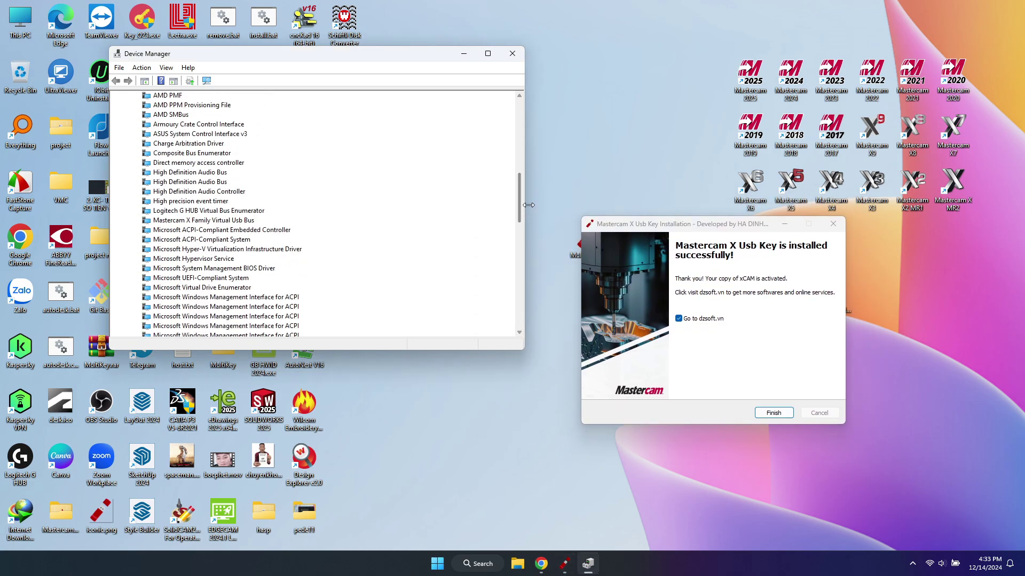
double_click(234, 223)
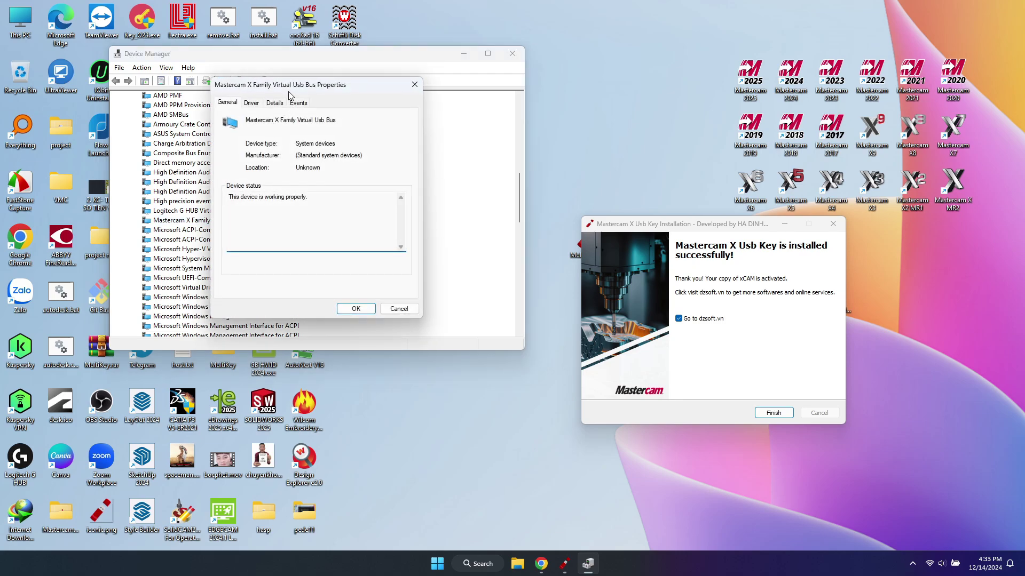
left_click_drag(288, 95, 370, 186)
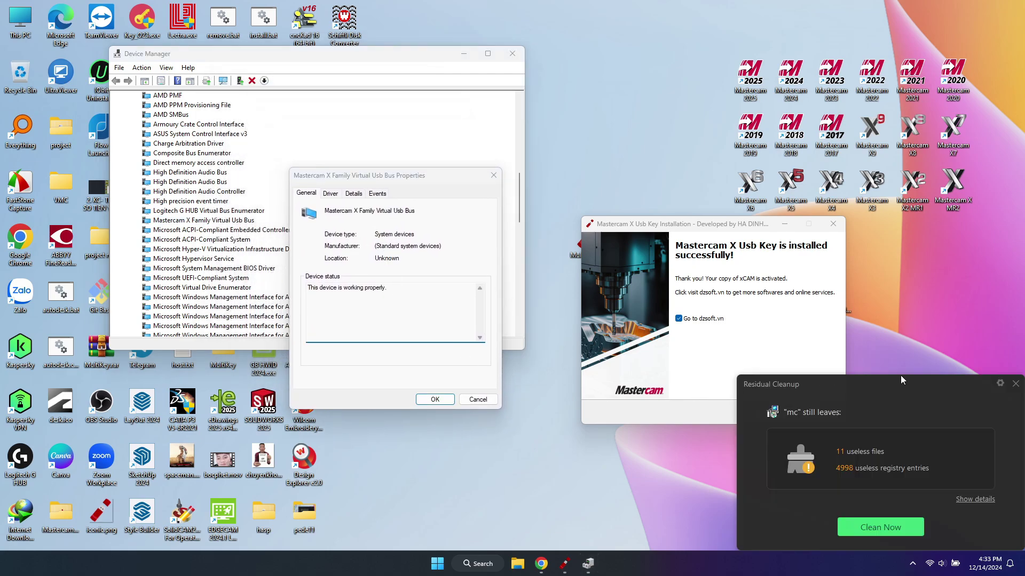
left_click(1016, 383)
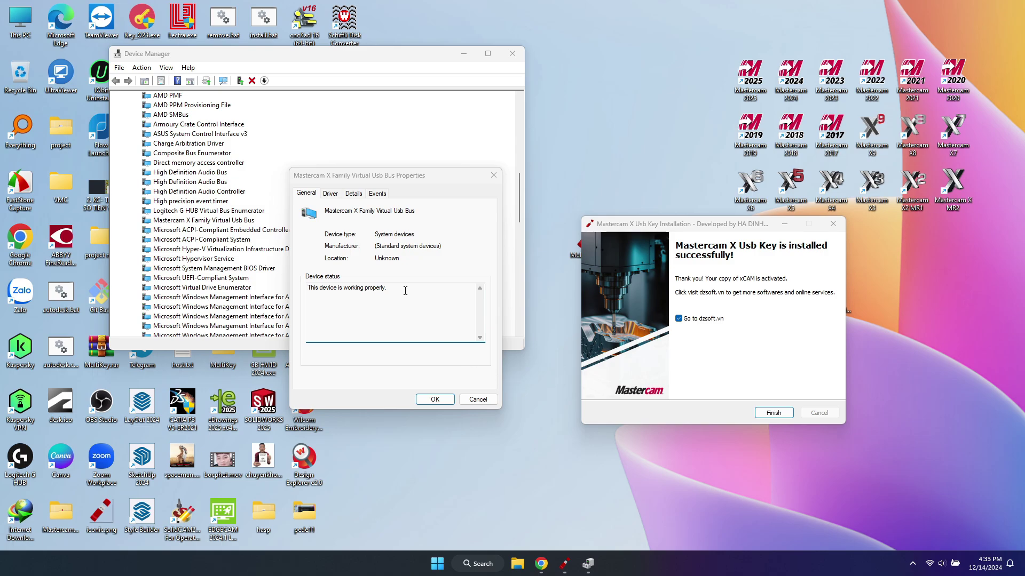
- Check the virtual USB bus's device status and driver information, and close its properties
left_click_drag(405, 291, 300, 292)
left_click(330, 193)
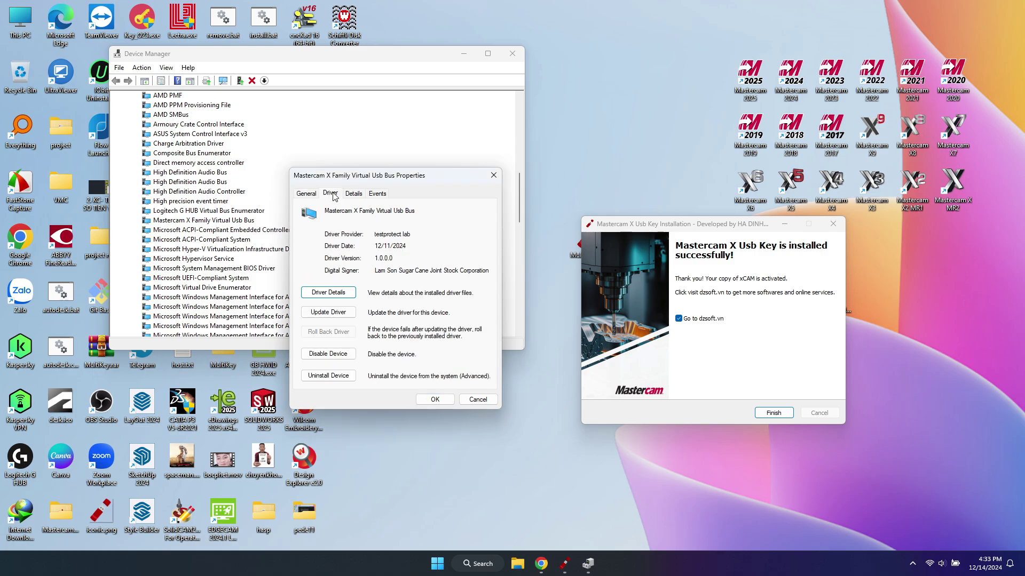
left_click(308, 193)
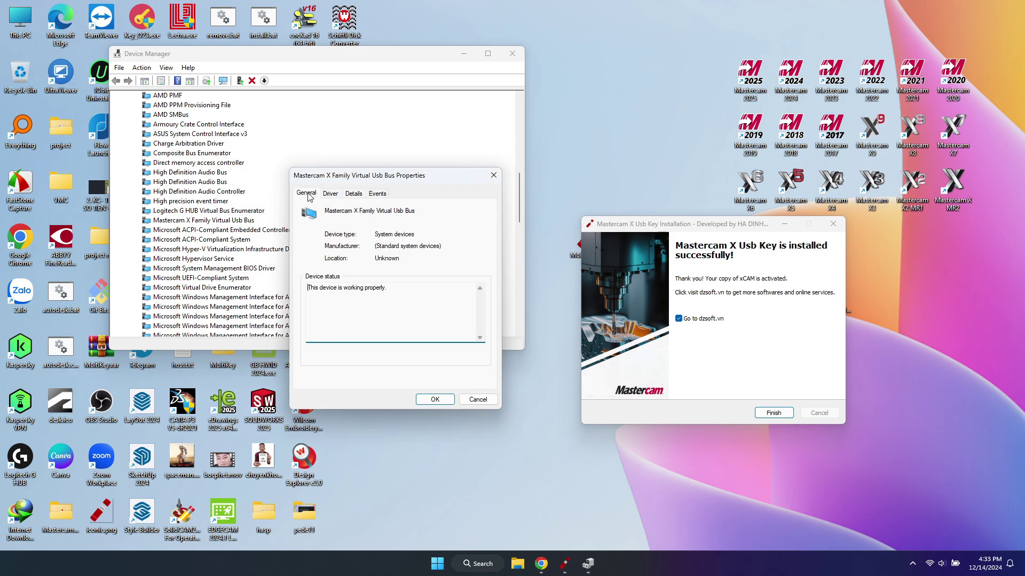
left_click(428, 403)
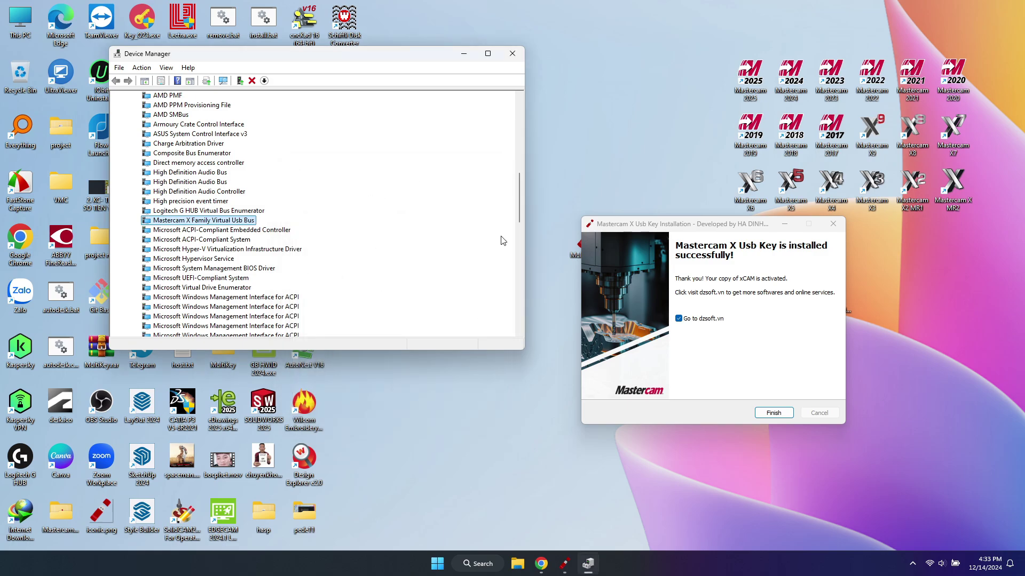
- Locate Sentinel USB Key and Sentinel HASP Key under Universal Serial Bus controllers, and close Device Manager
left_click_drag(517, 211, 519, 302)
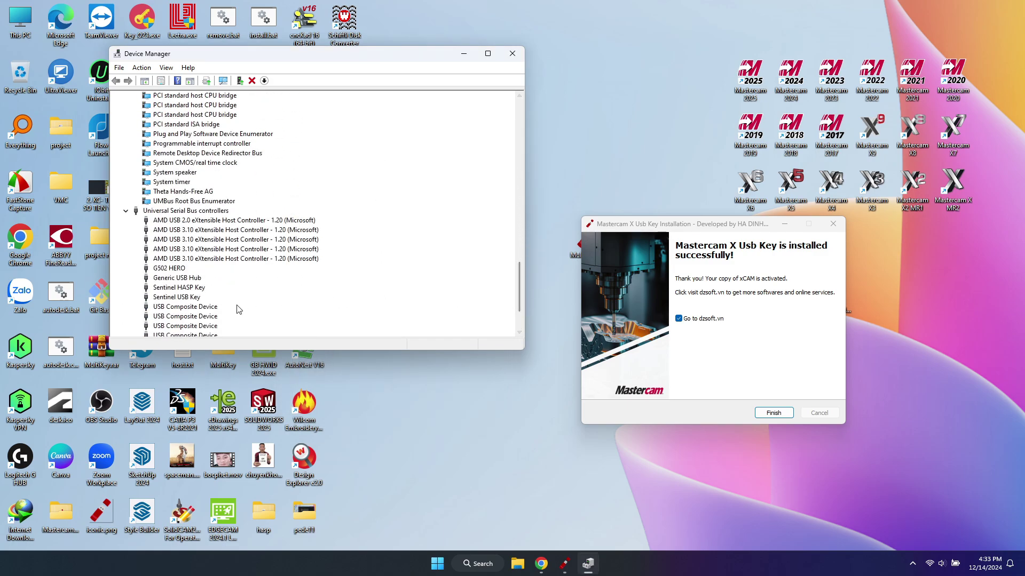
left_click(191, 297)
left_click(191, 289)
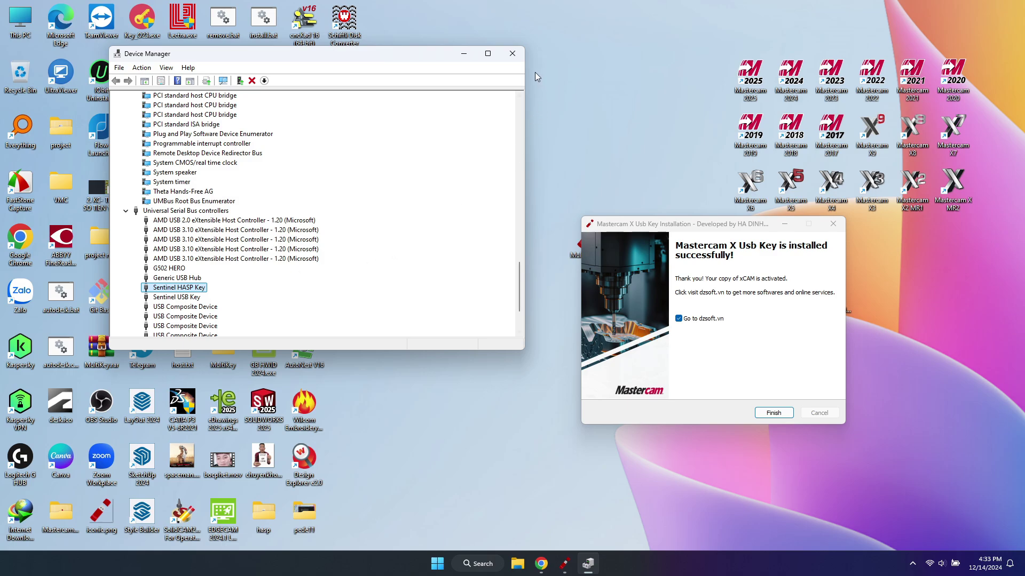
left_click(512, 53)
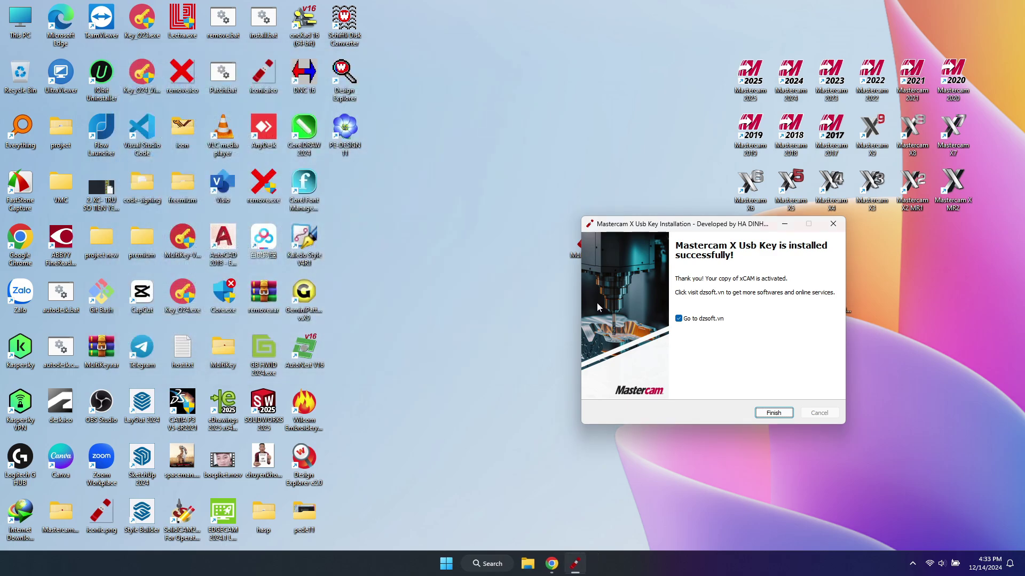
- Finish the Mastercam X Usb Key installer with Go to dzsoft.vn turned off, and refresh the desktop
left_click(679, 319)
left_click(774, 412)
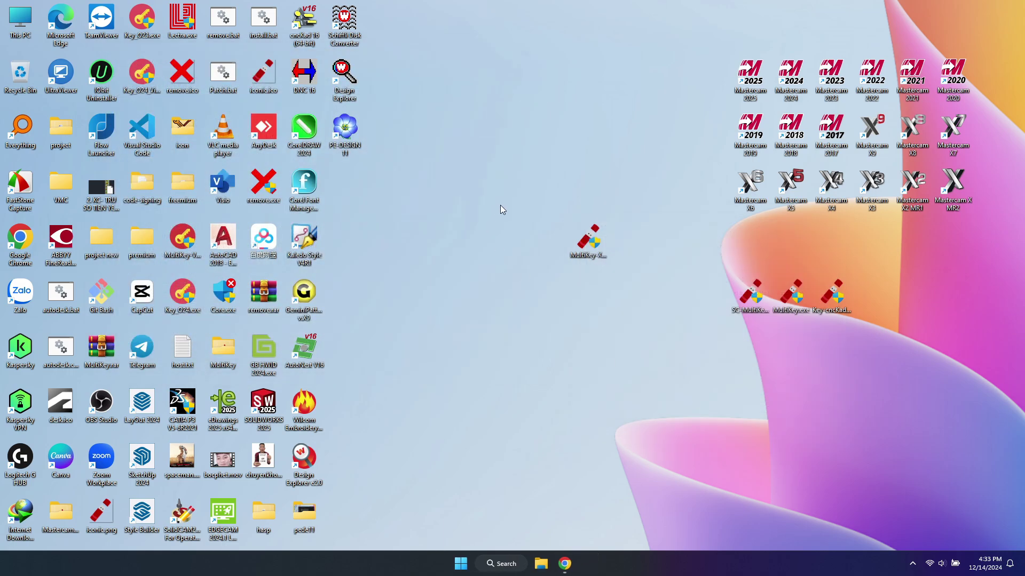
right_click(508, 245)
left_click(516, 255)
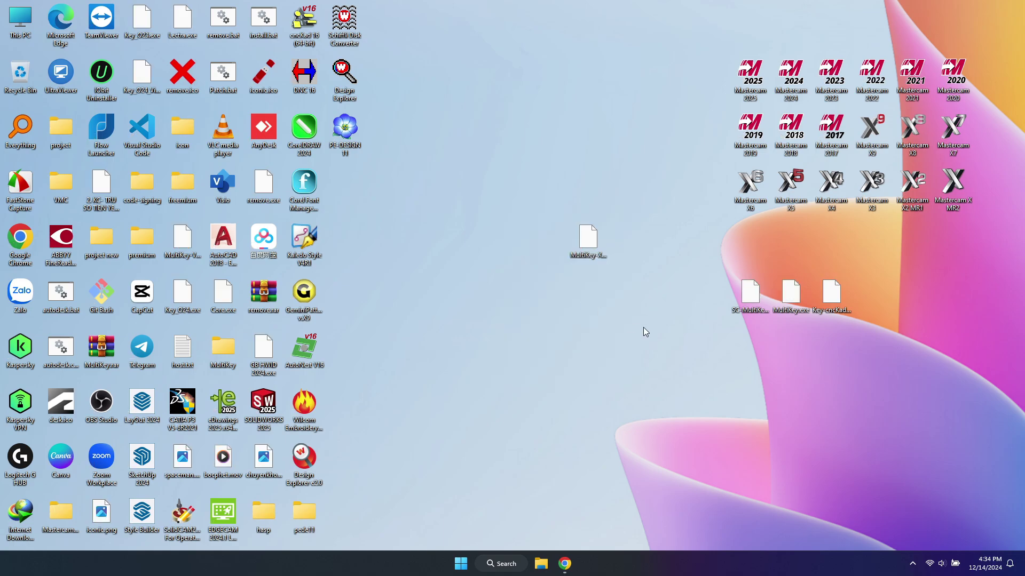
- Launch Mastercam X MR2 and open the HASP details from its About information
double_click(960, 192)
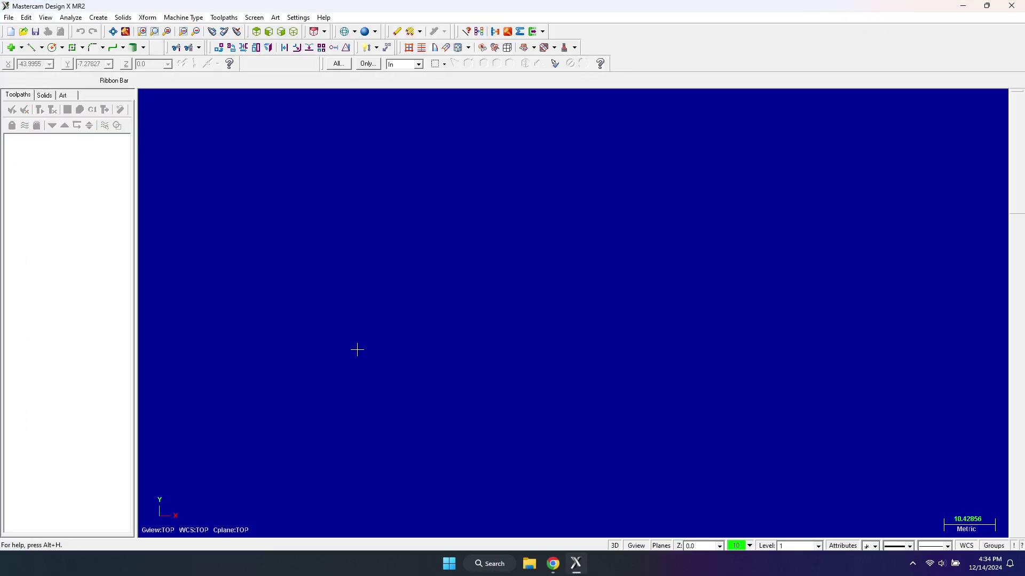
left_click(323, 18)
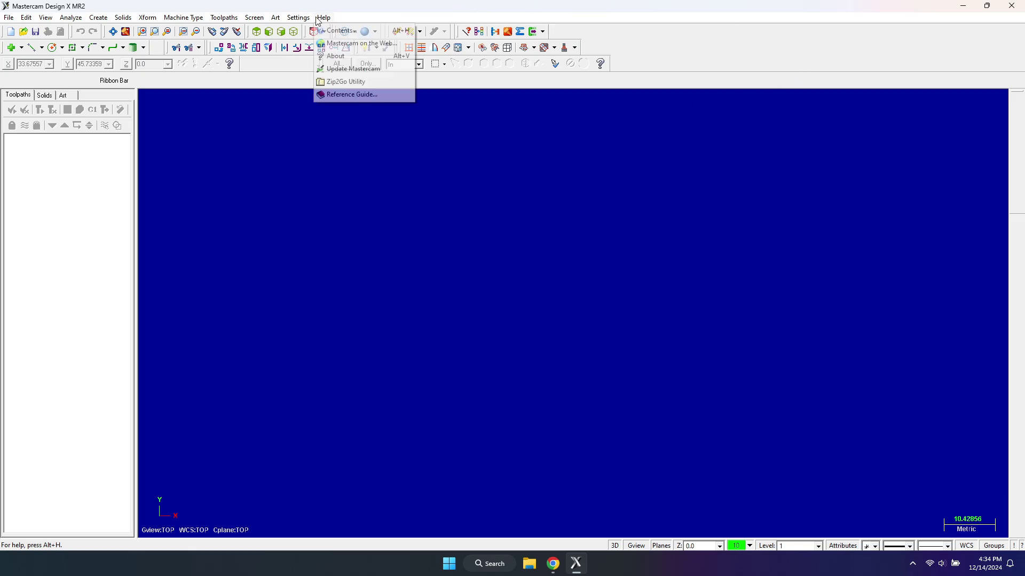
left_click(341, 58)
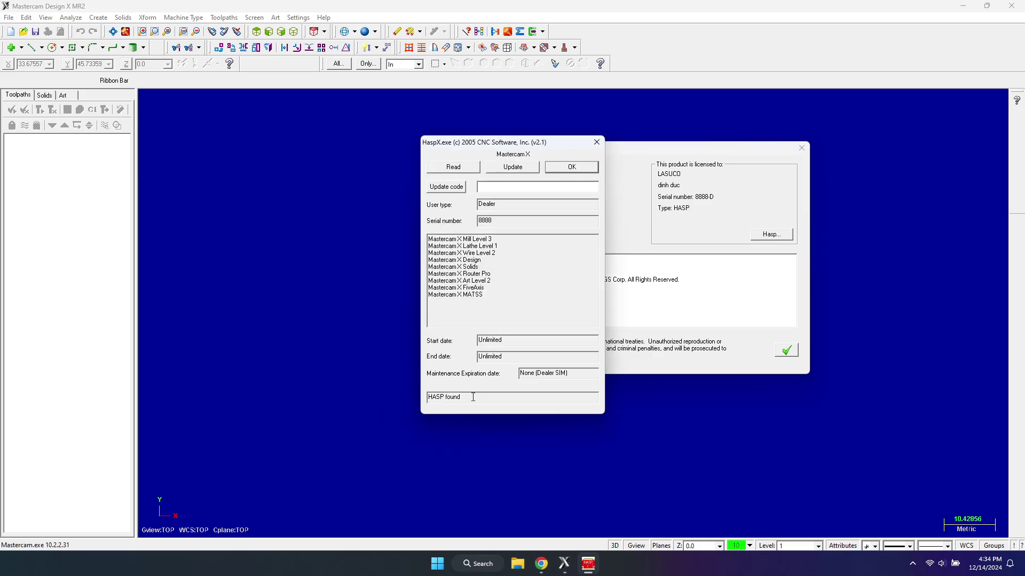
- Check the HASP status message, close the license and About dialogs, and exit Mastercam X MR2
left_click_drag(472, 397, 408, 396)
left_click(571, 166)
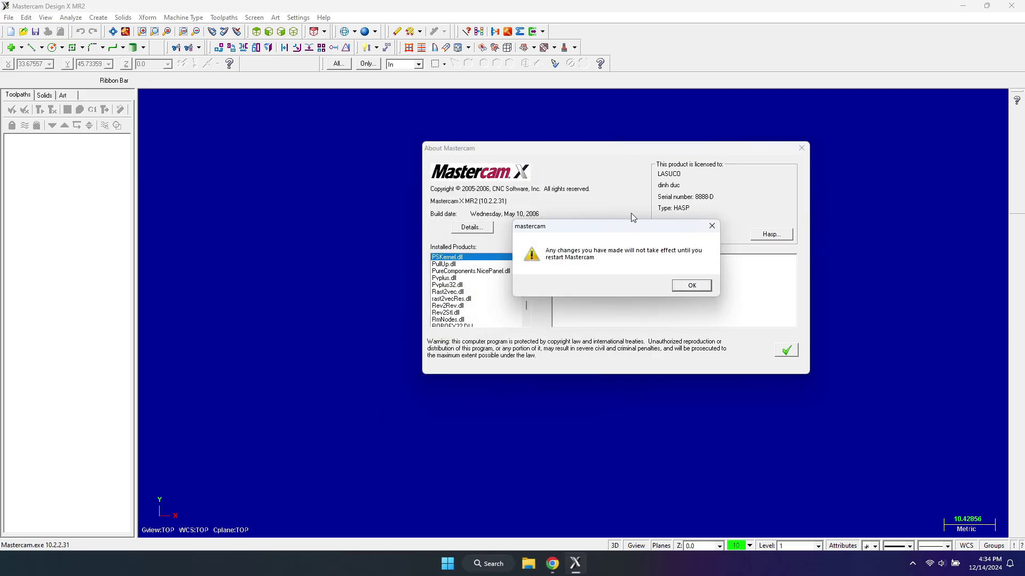
left_click(689, 285)
left_click(786, 352)
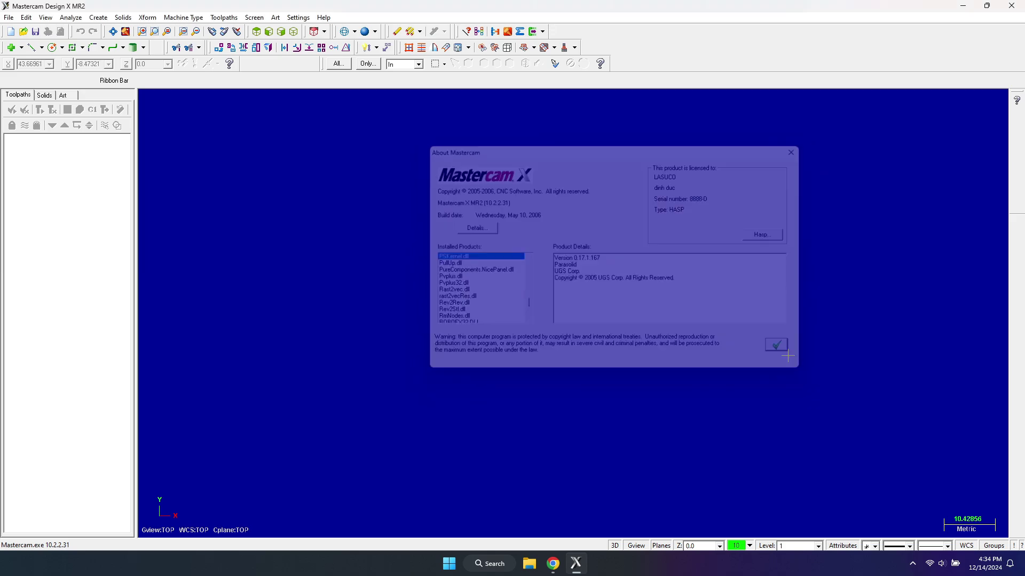
left_click(1012, 6)
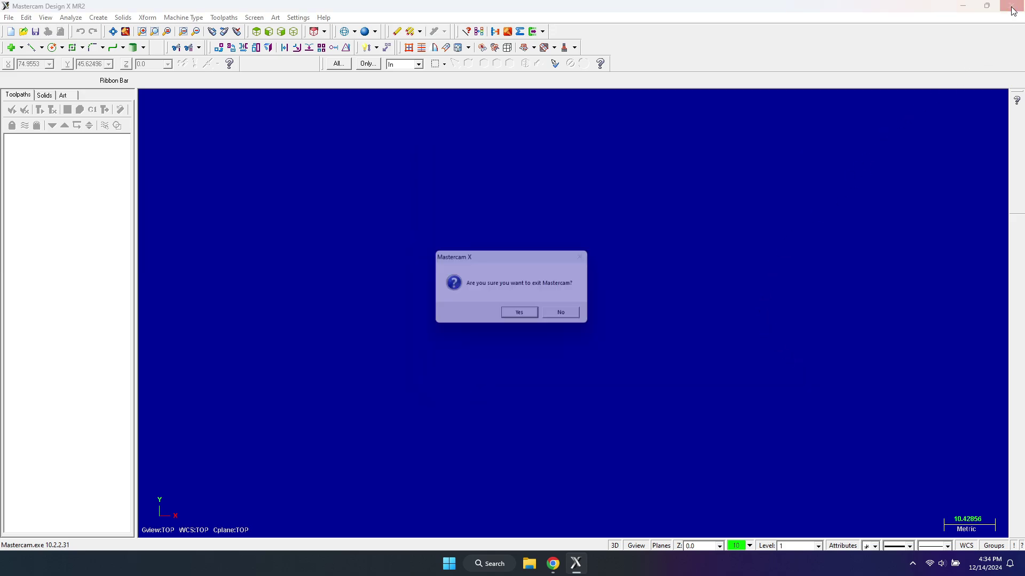
left_click(518, 316)
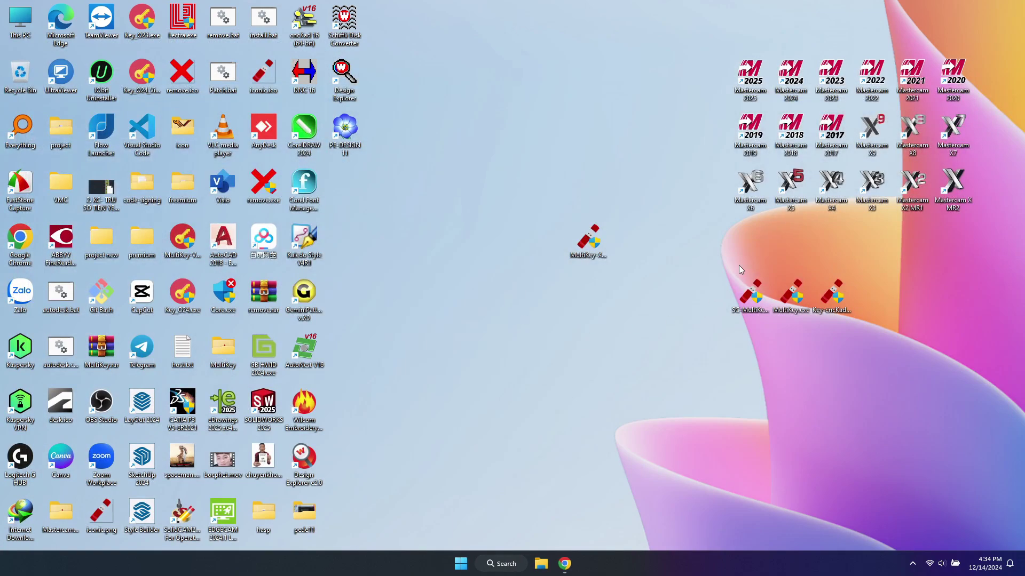
- Launch Mastercam X2 MR1, maximize its window, and open the HASP license details from its About information
double_click(914, 202)
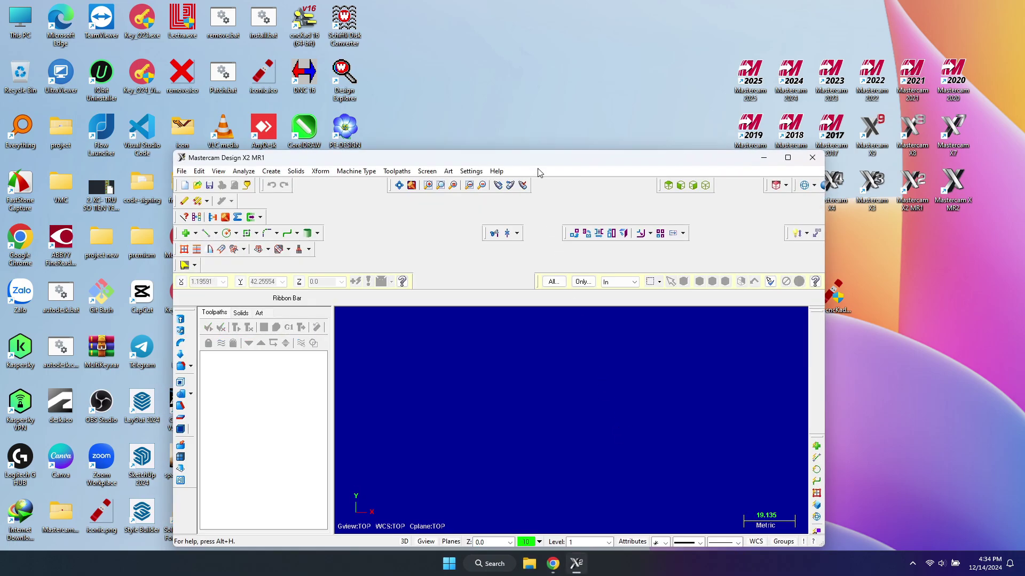
left_click_drag(538, 158, 551, 108)
left_click(795, 109)
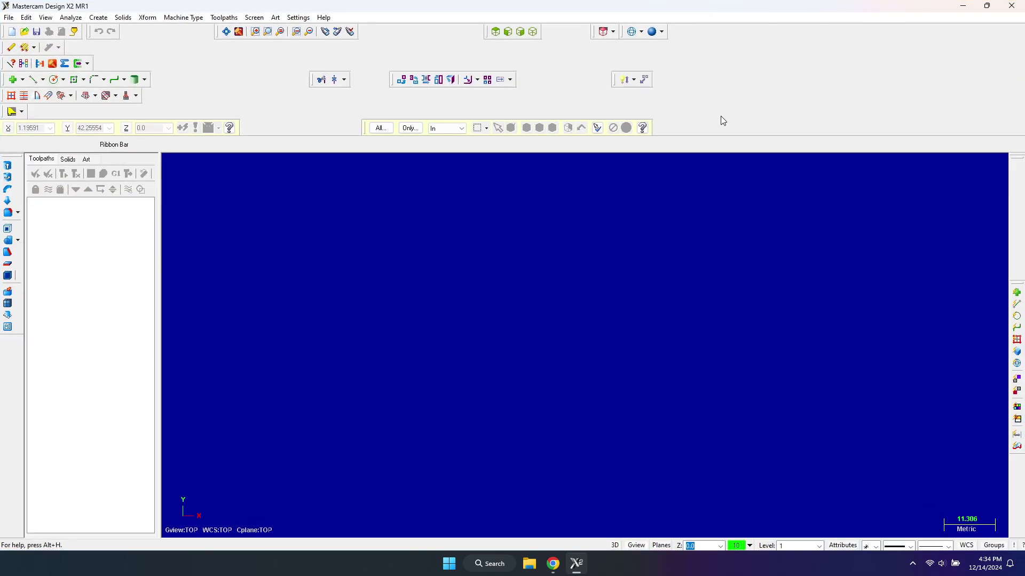
left_click(324, 17)
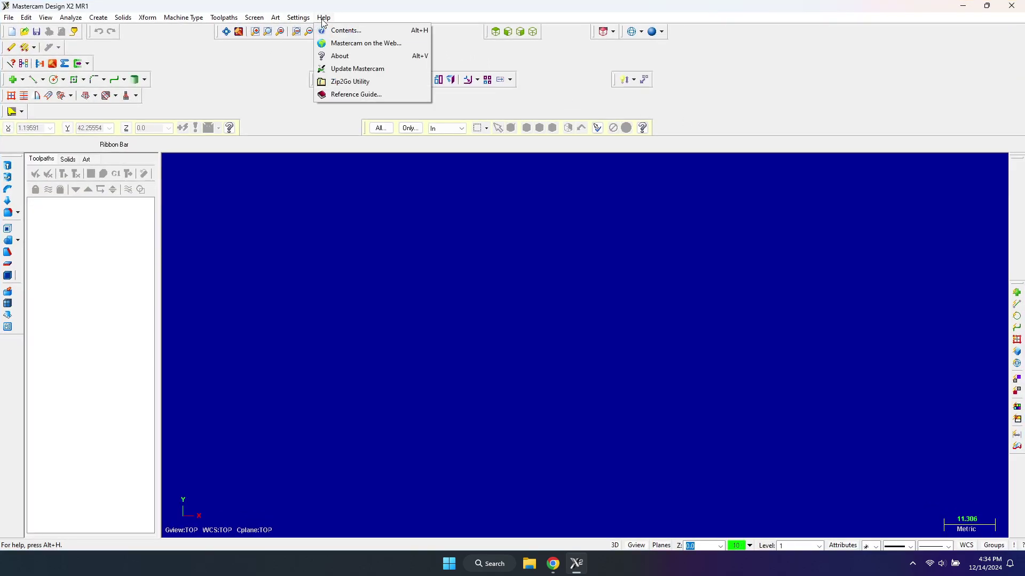
left_click(339, 56)
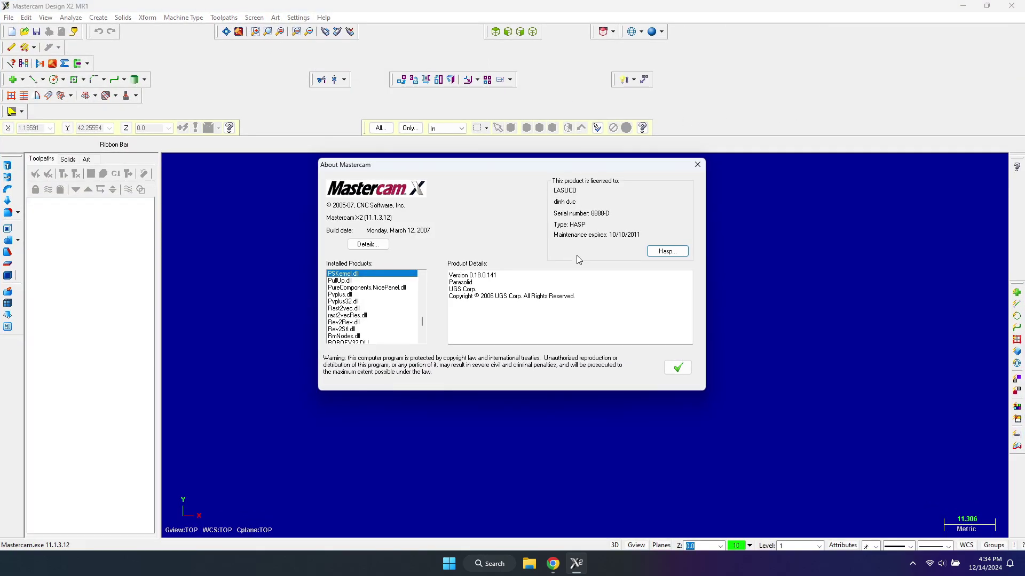
left_click(667, 251)
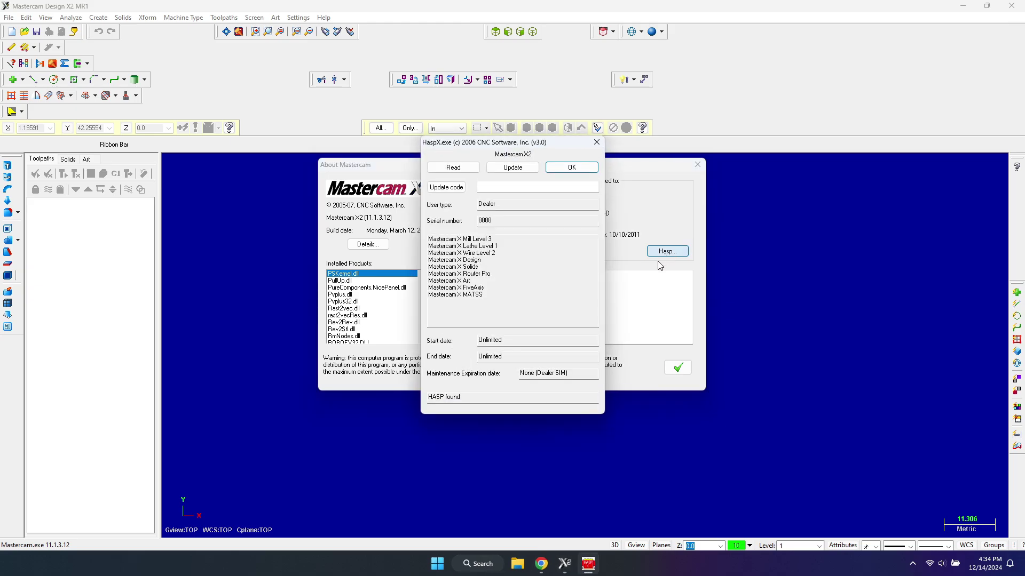
- Check the HASP status line, then close the license and About dialogs and exit Mastercam X2 MR1
key("Tab")
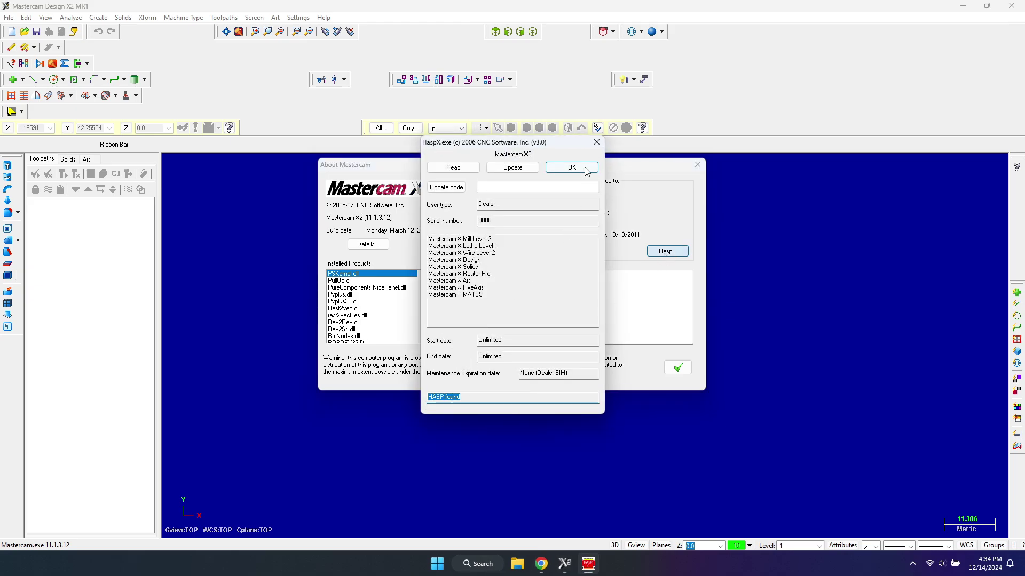
left_click(586, 171)
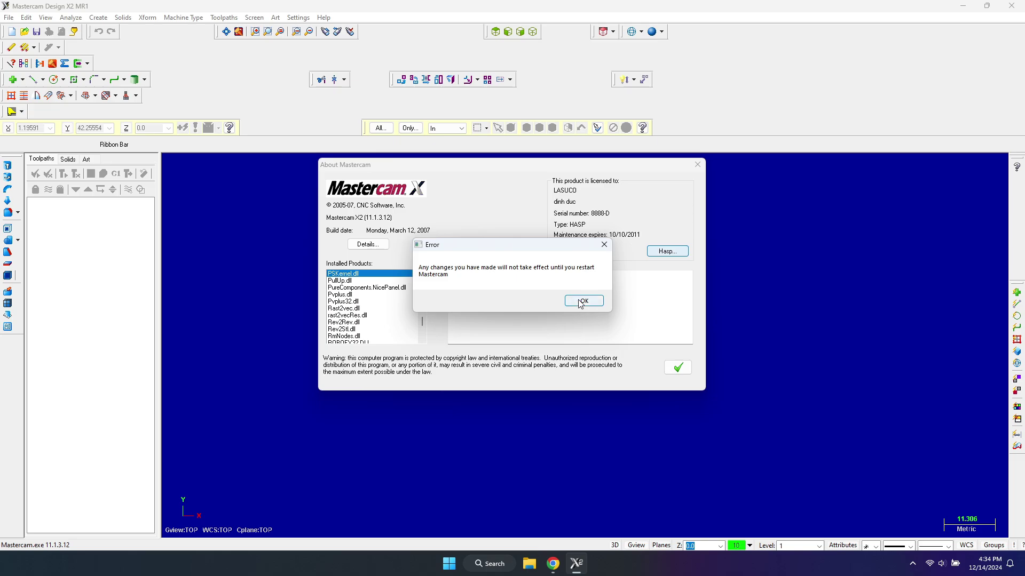
left_click(583, 301)
left_click(678, 368)
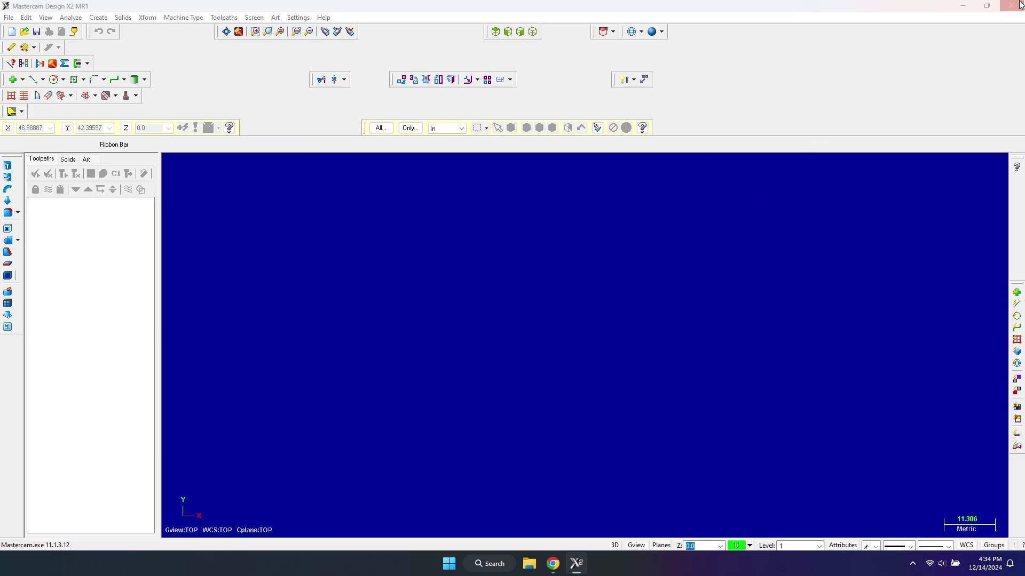
left_click(1016, 5)
left_click(524, 316)
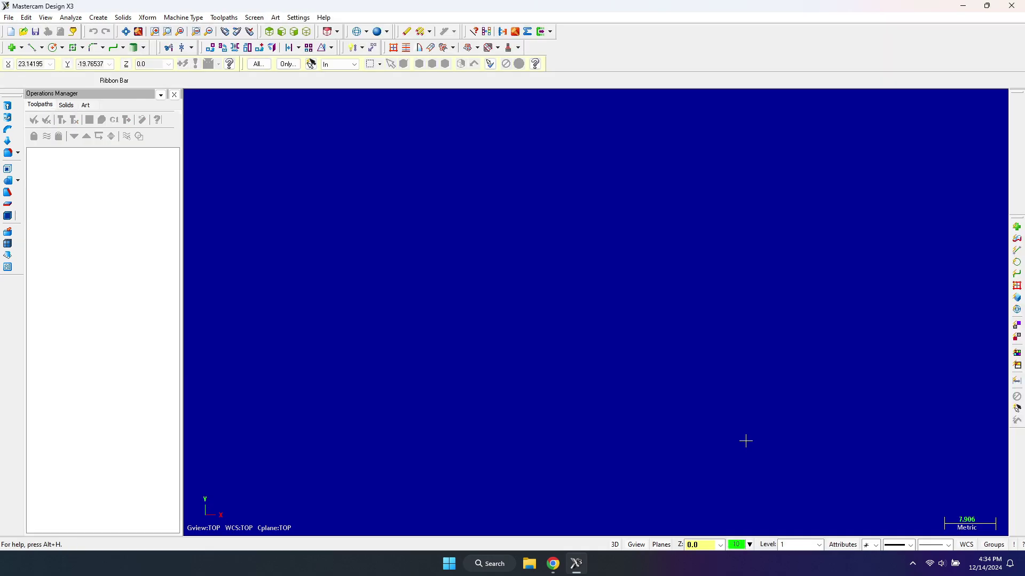
- Open the HASP license details from the About information of Mastercam X3
left_click(322, 17)
left_click(340, 55)
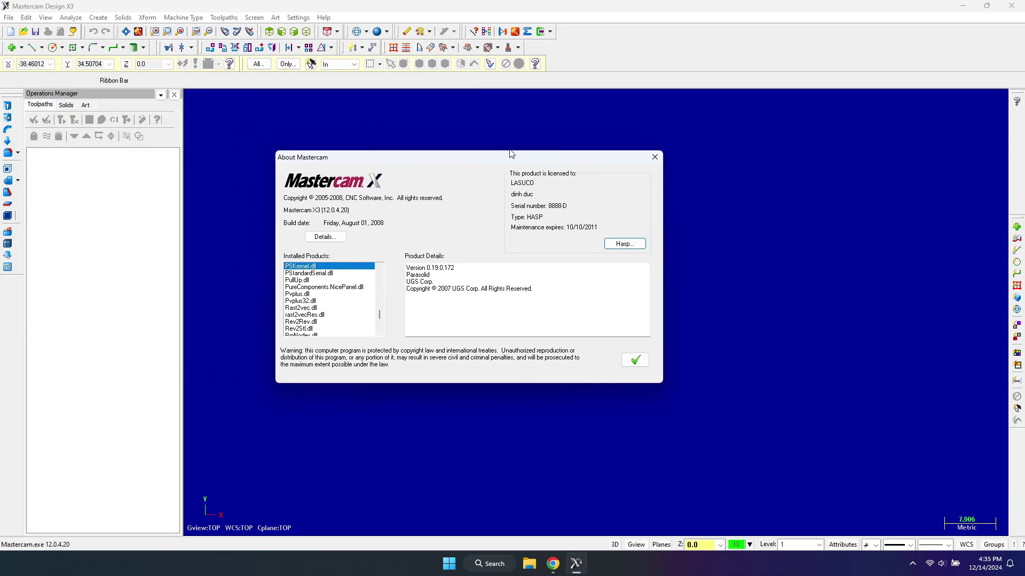
left_click(638, 245)
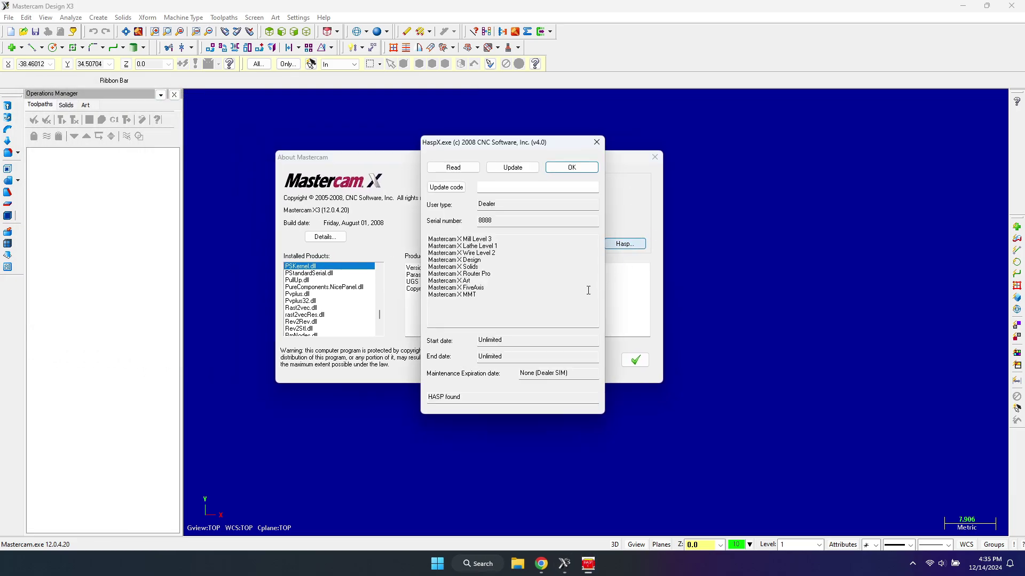
- Close the HASP and About dialogs, dismissing the restart notice, and exit Mastercam X3
left_click(582, 168)
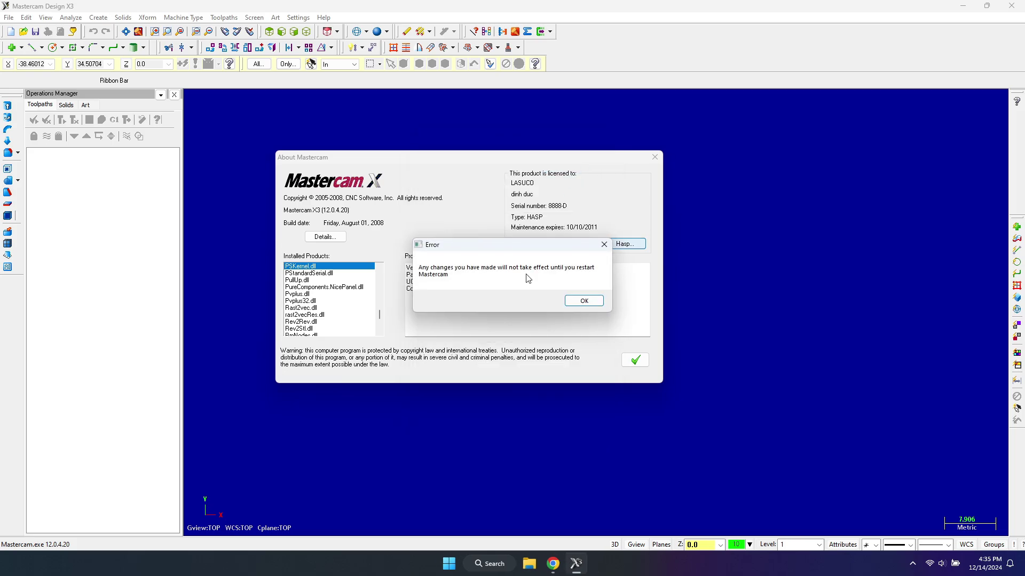
left_click(583, 301)
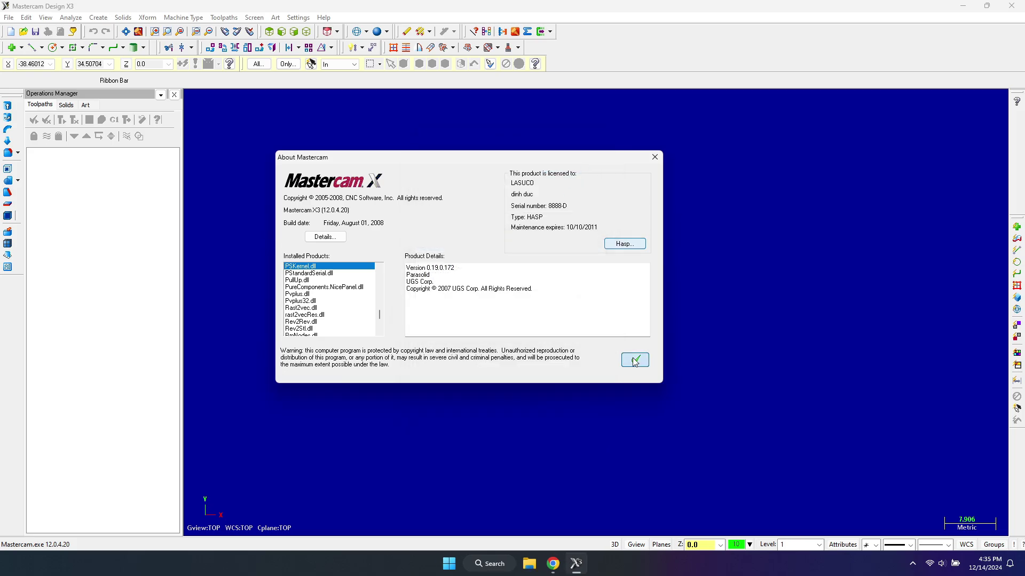
left_click(634, 359)
left_click(1011, 5)
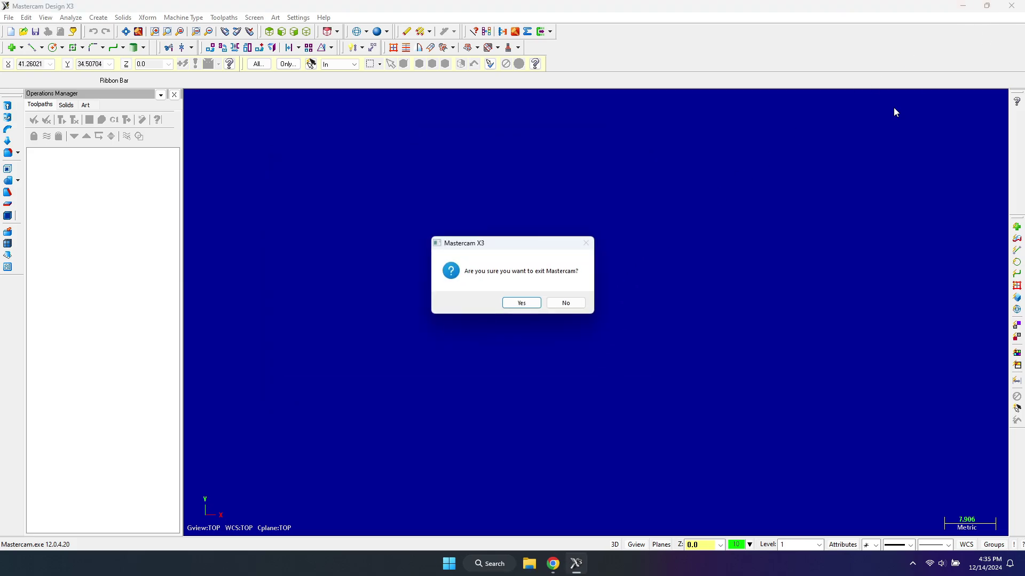
left_click(533, 301)
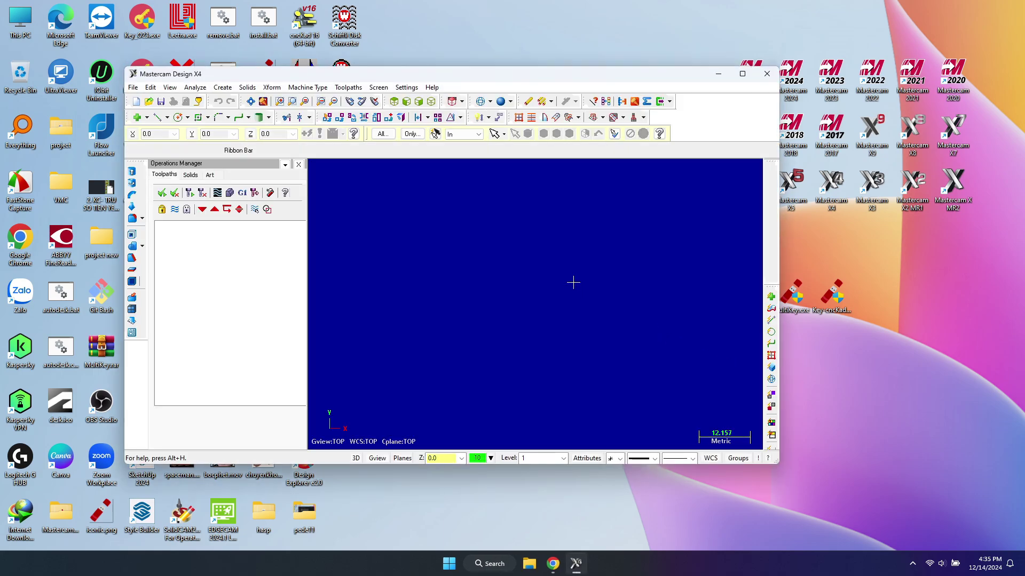
- Open the About information of Mastercam X4, move the dialog toward the window's middle, and show its HASP license details
left_click(448, 87)
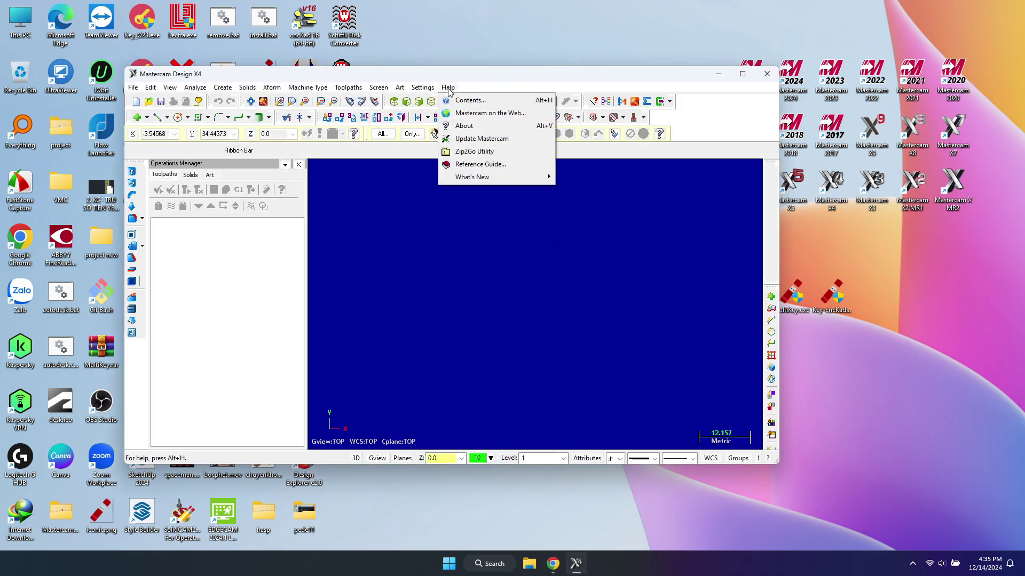
left_click(461, 130)
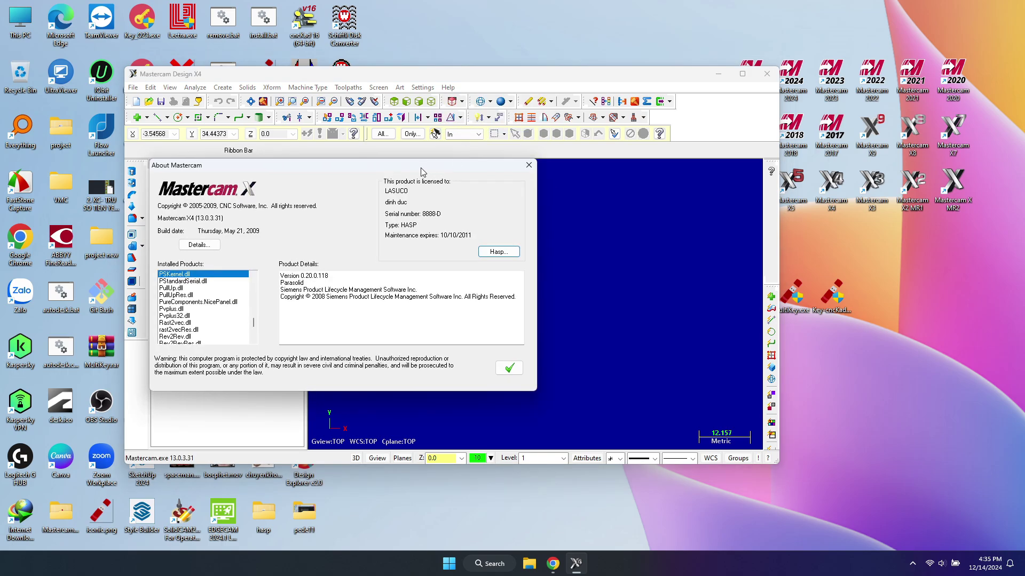
left_click_drag(413, 169, 539, 168)
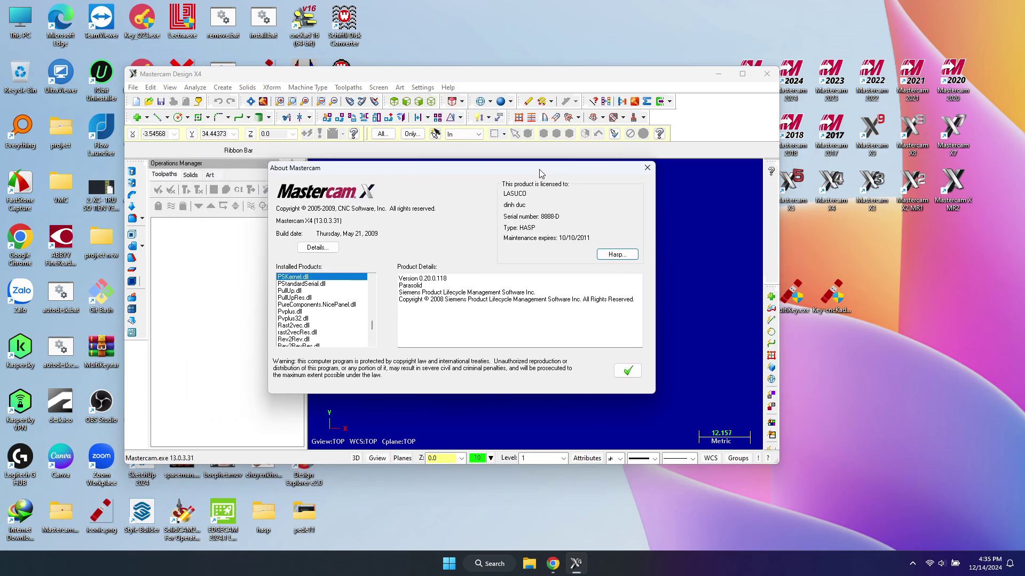
left_click(600, 258)
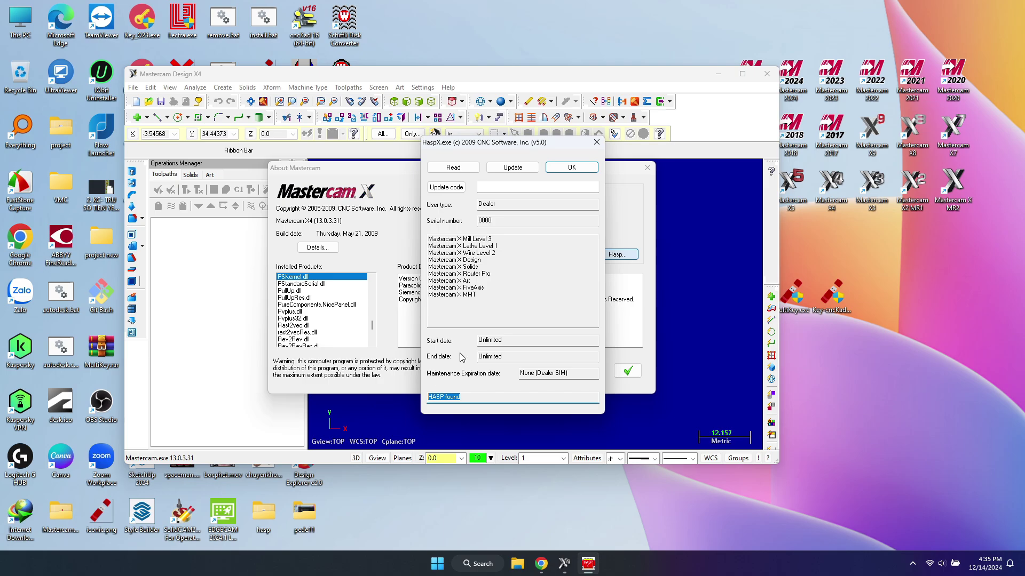
- Close the HASP and About dialogs, dismissing the restart notice, and exit Mastercam X4
left_click(571, 167)
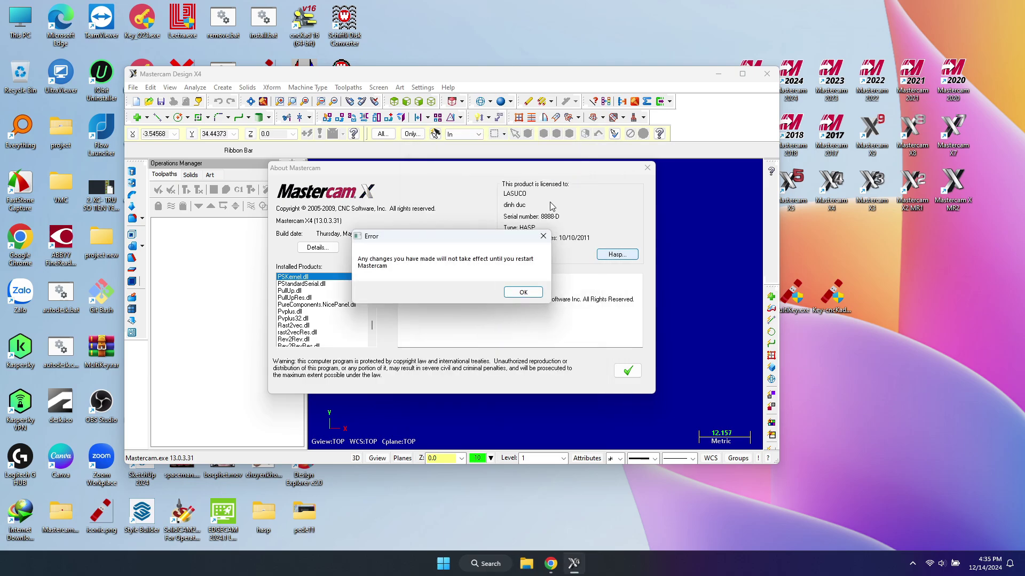
left_click(523, 294)
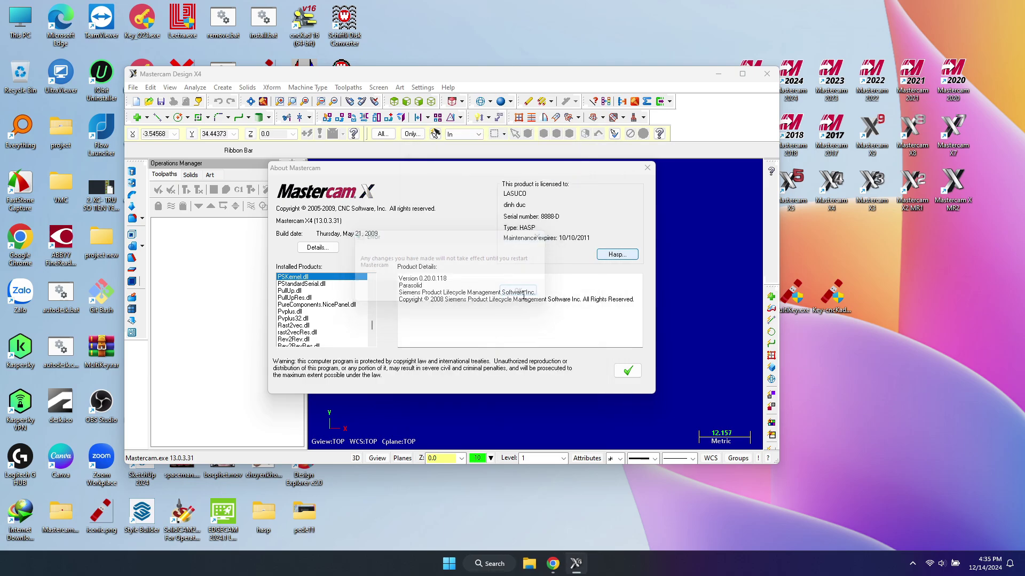
left_click(628, 371)
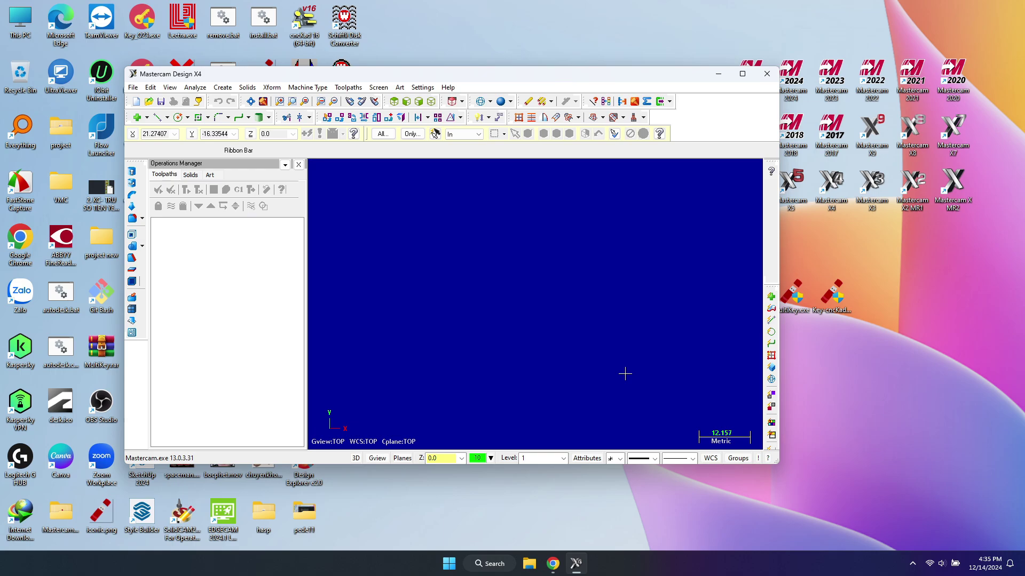
left_click(767, 75)
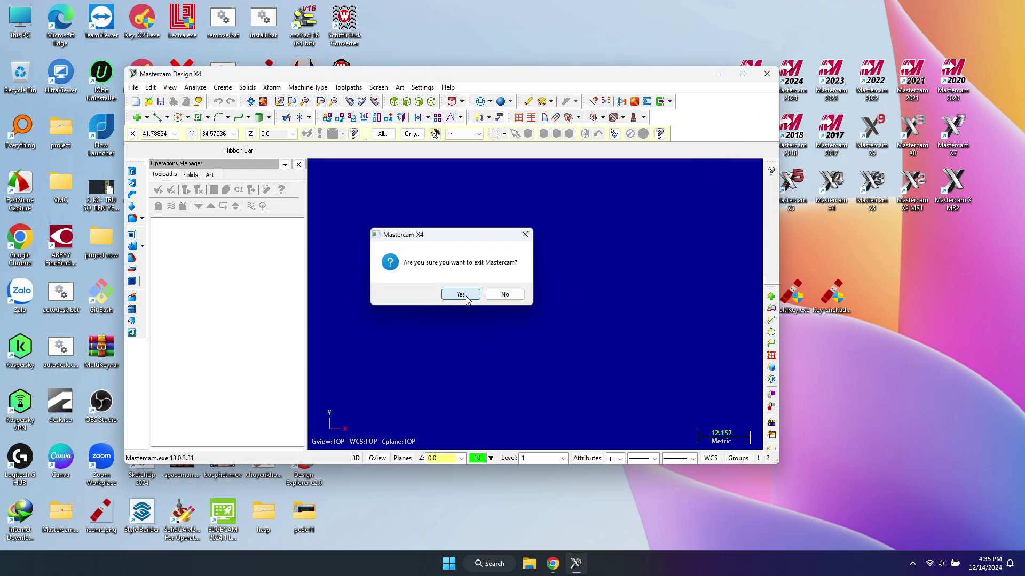
left_click(463, 295)
right_click(652, 248)
left_click(669, 292)
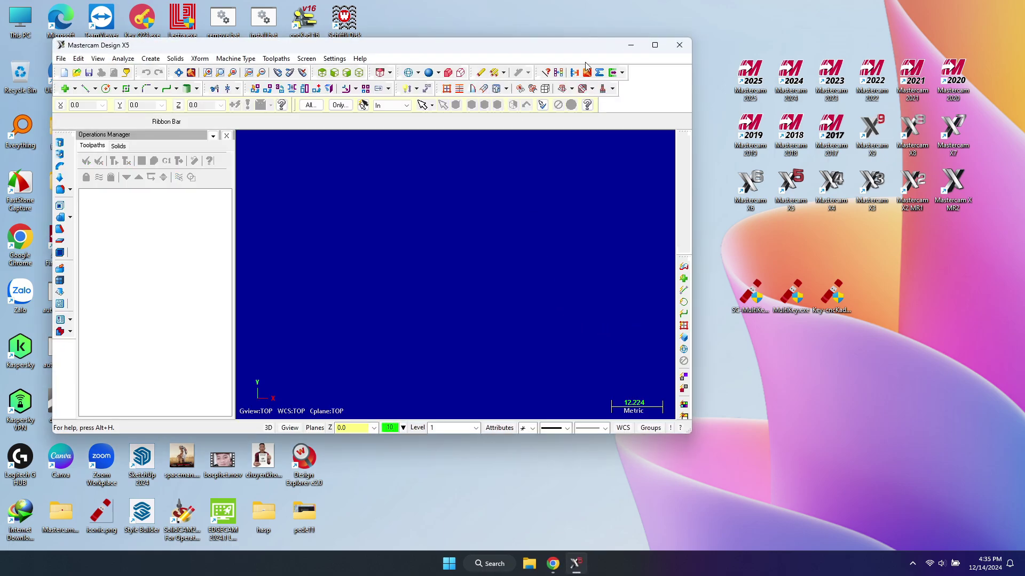
- Maximize the Mastercam X5 window and open the HASP license details from its About information
left_click(654, 45)
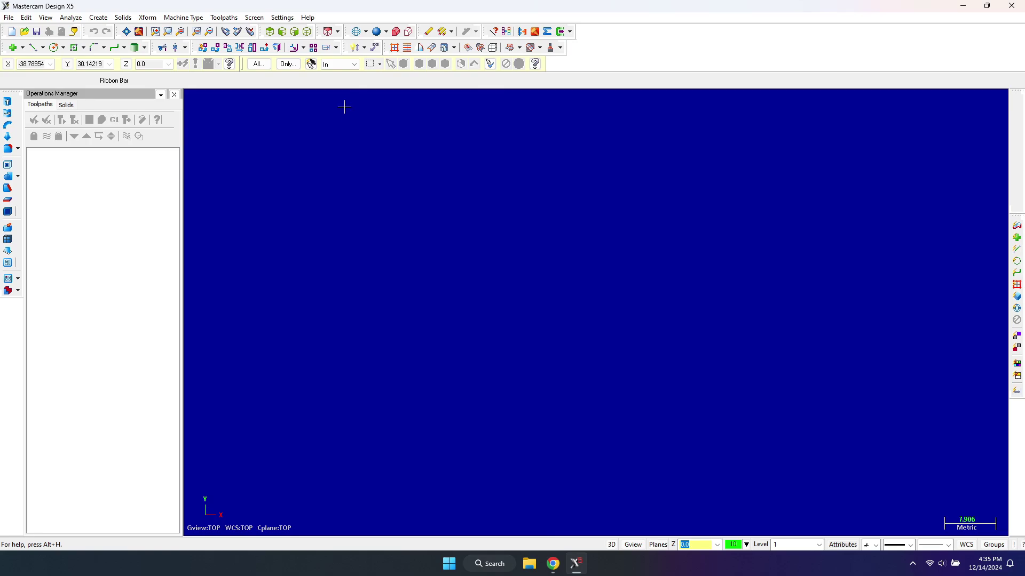
left_click(308, 17)
left_click(321, 56)
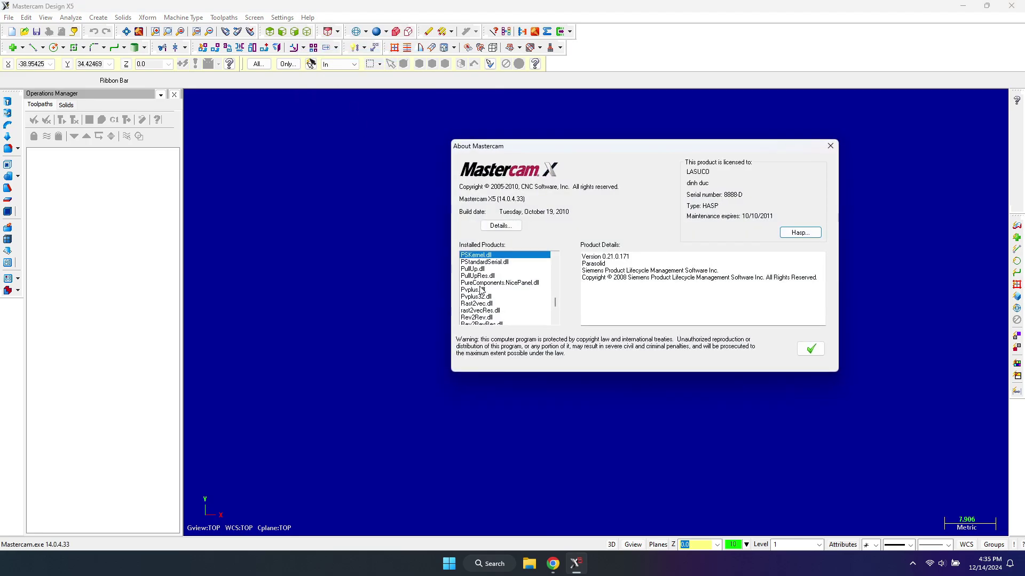
left_click(796, 232)
- Highlight the HASP status line to check it, then close the license and About dialogs and exit Mastercam X5
left_click_drag(513, 396, 439, 395)
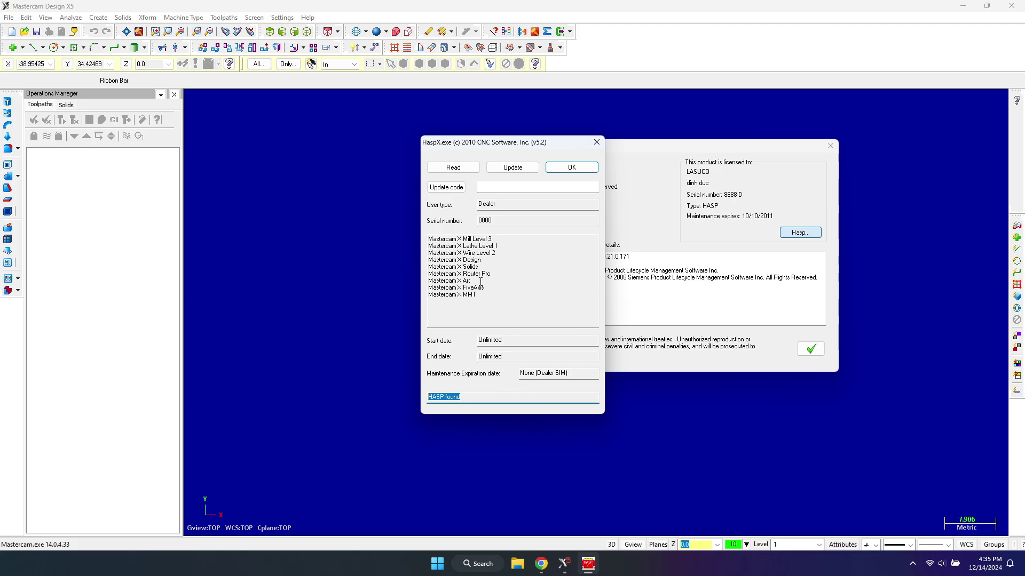
left_click(575, 167)
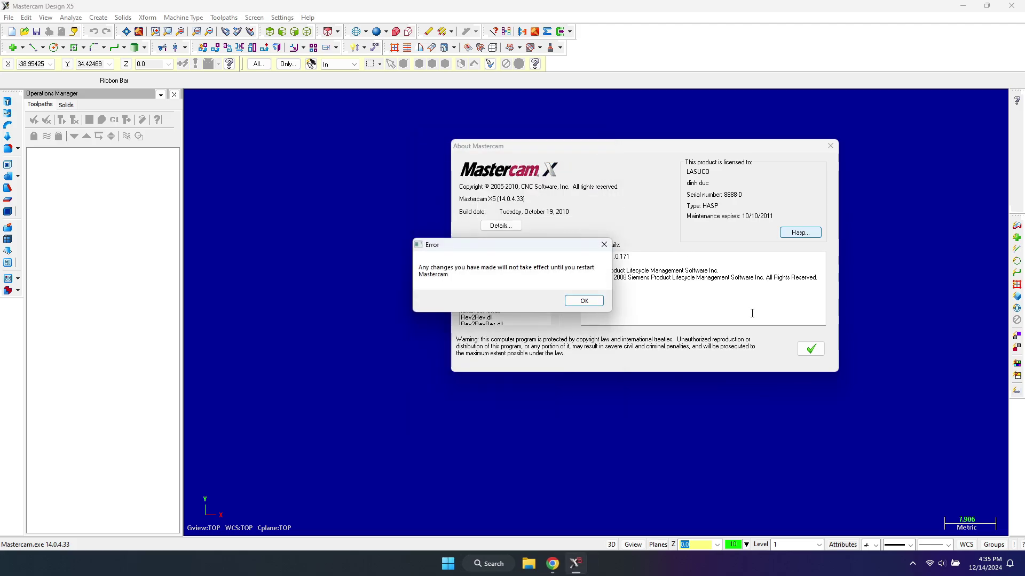
left_click(584, 301)
left_click(808, 349)
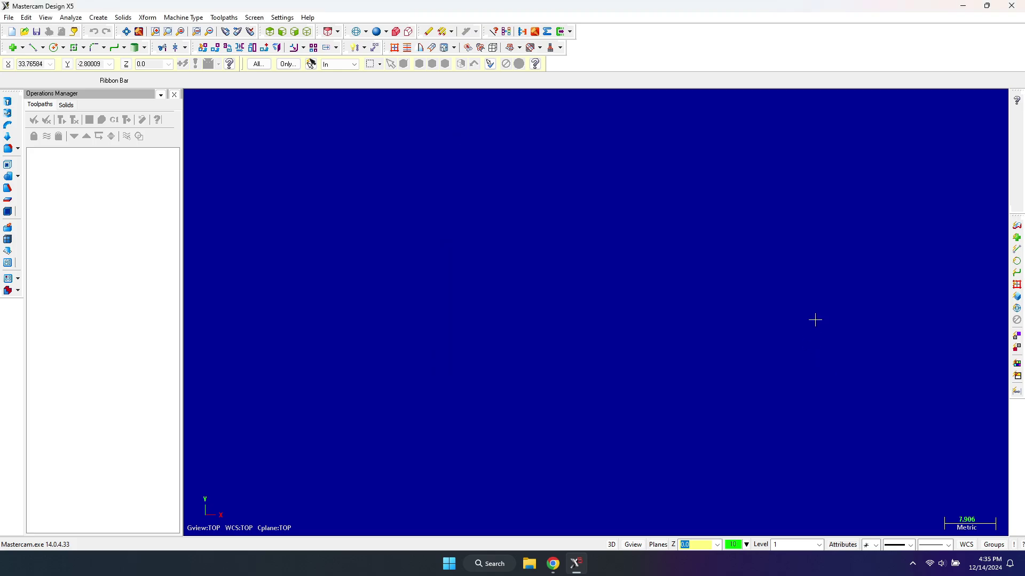
left_click(1014, 5)
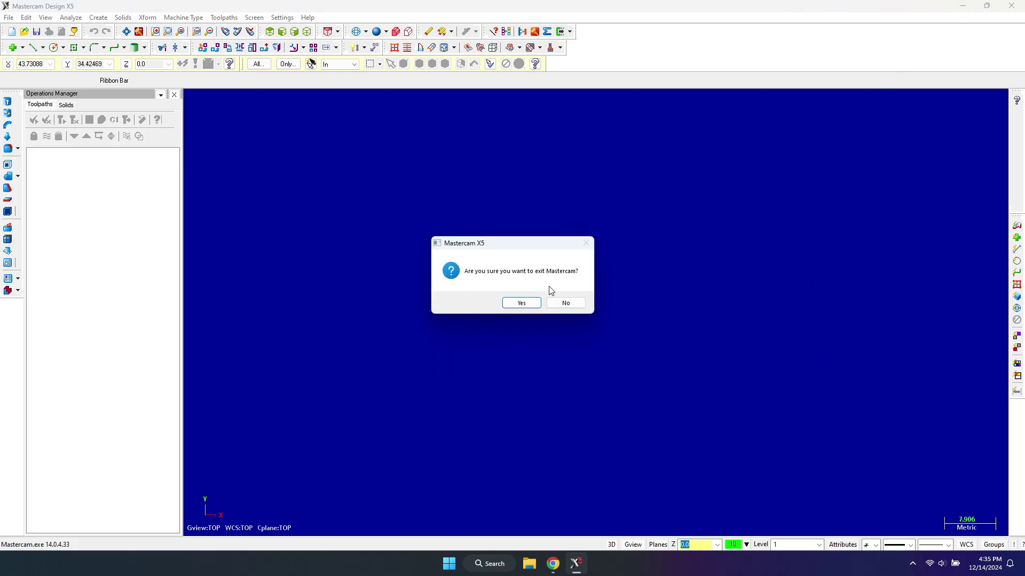
left_click(522, 302)
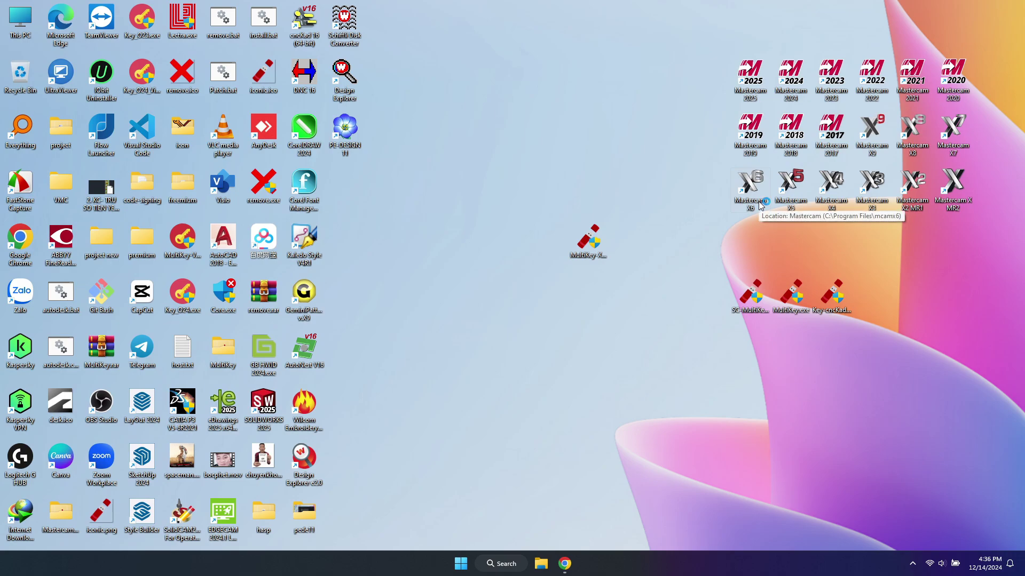
- Launch Mastercam X6 and open the HASP license details from its About information
double_click(760, 206)
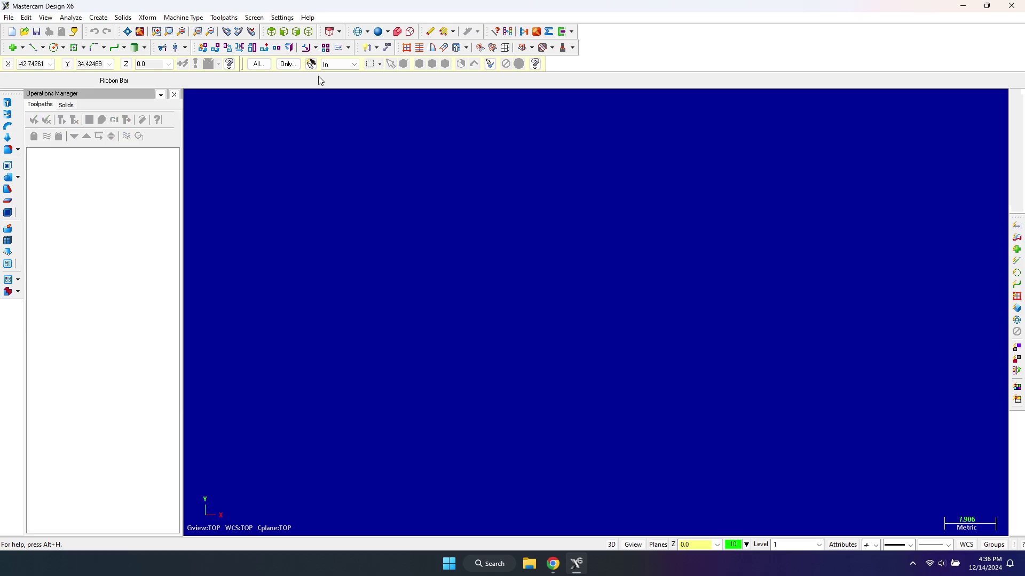
left_click(308, 18)
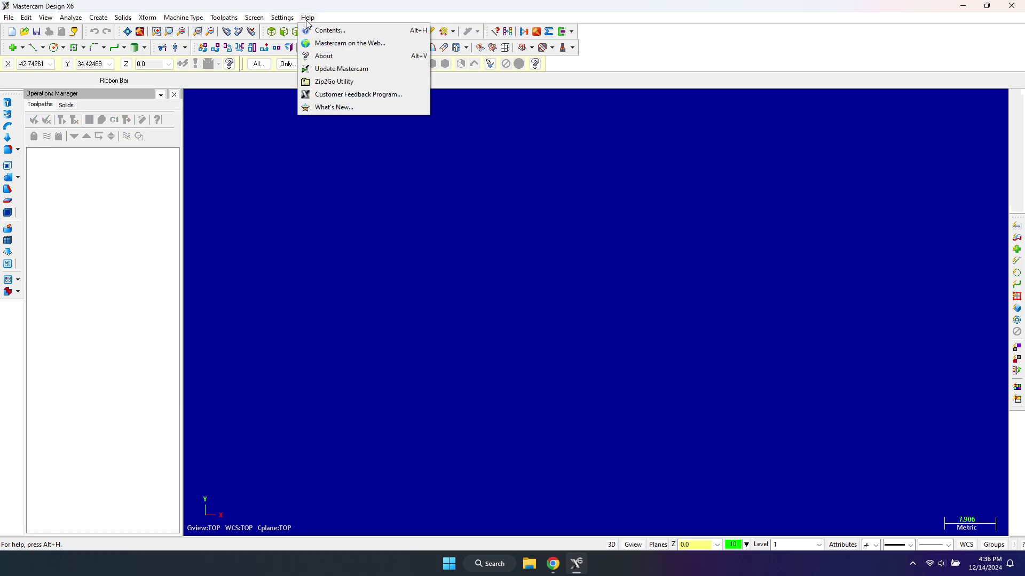
left_click(323, 55)
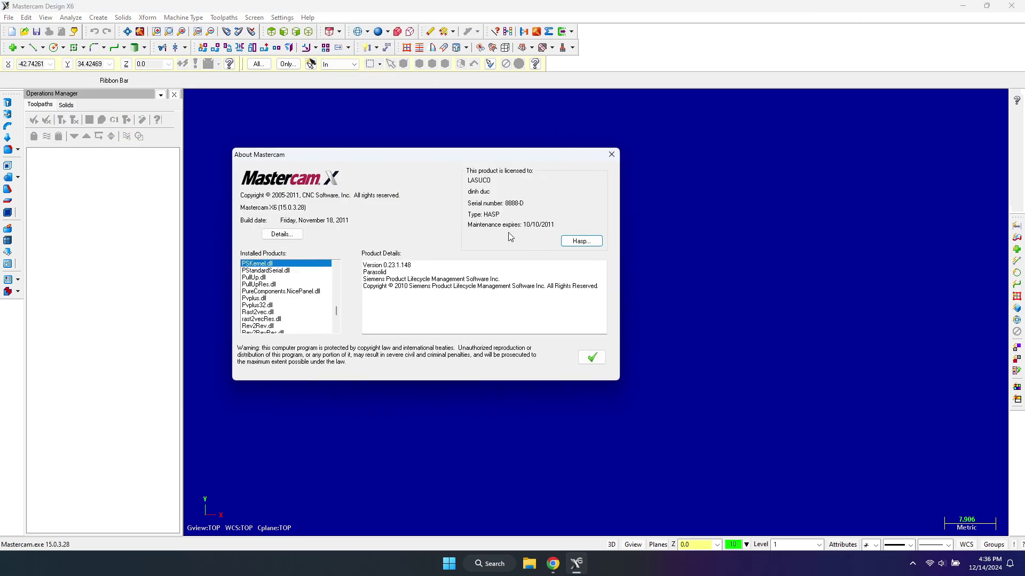
left_click(574, 244)
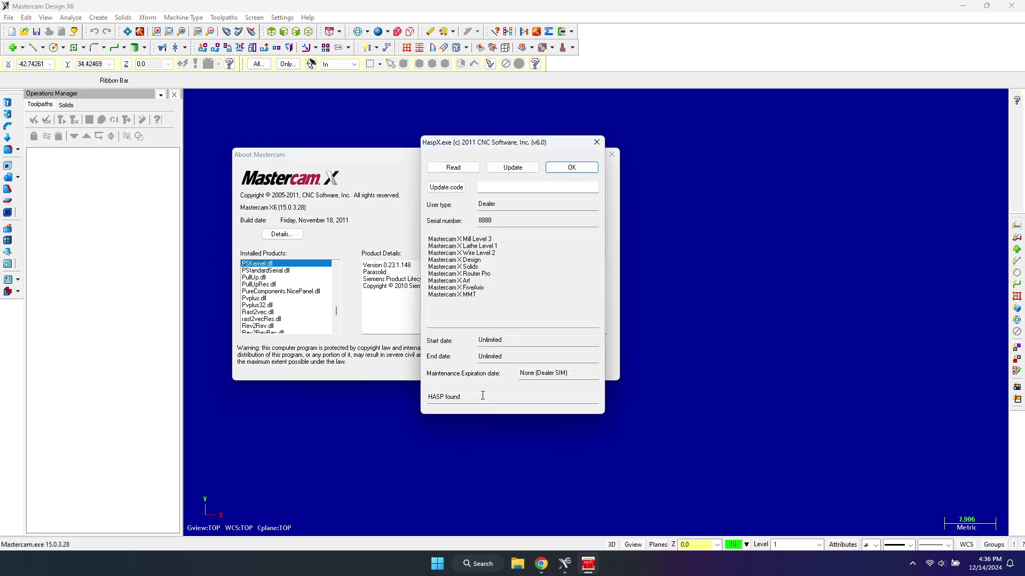
- Close the HASP and About dialogs, dismissing the restart notice, and exit Mastercam X6
left_click(587, 170)
left_click(584, 302)
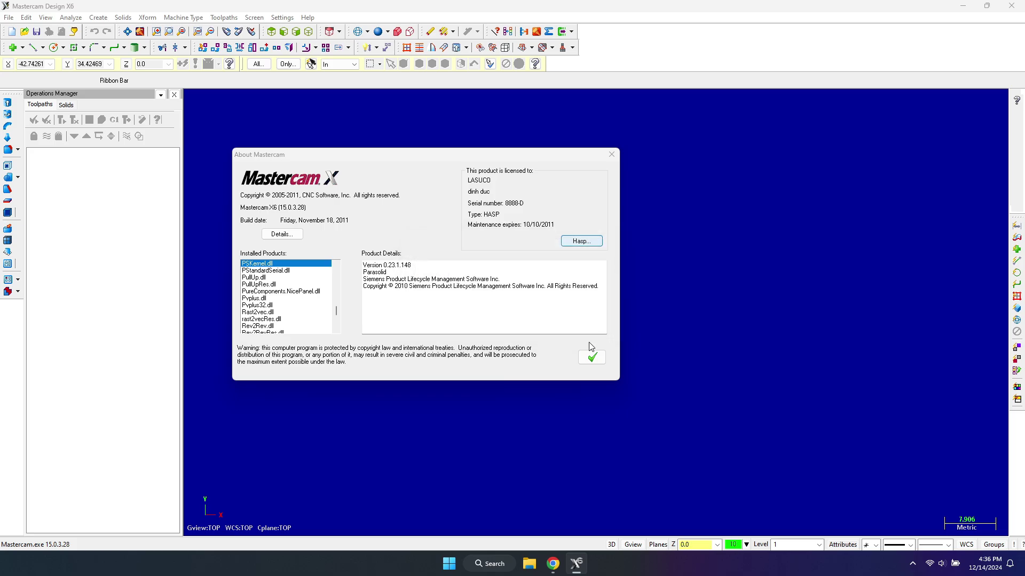
left_click(592, 357)
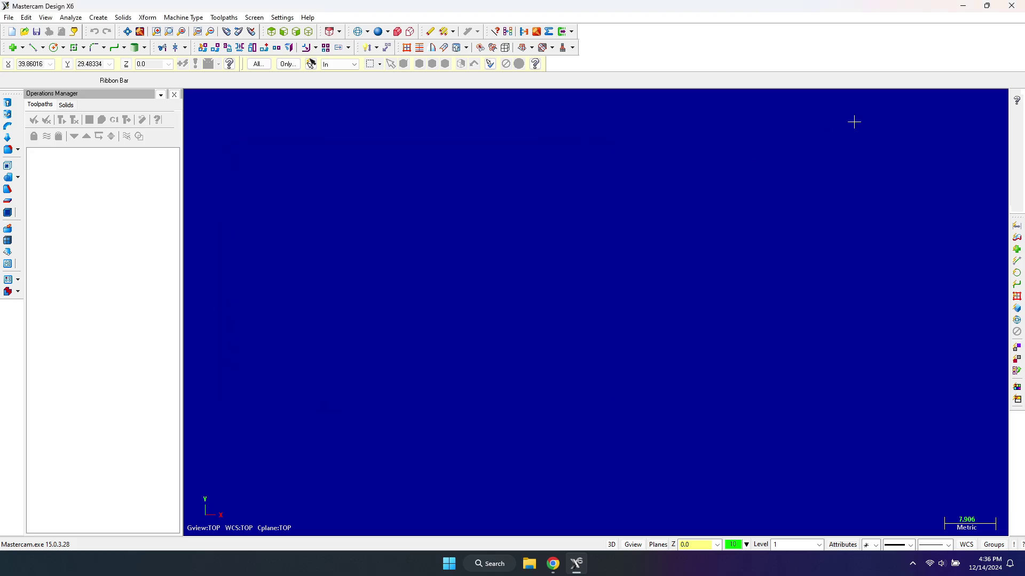
left_click(1012, 7)
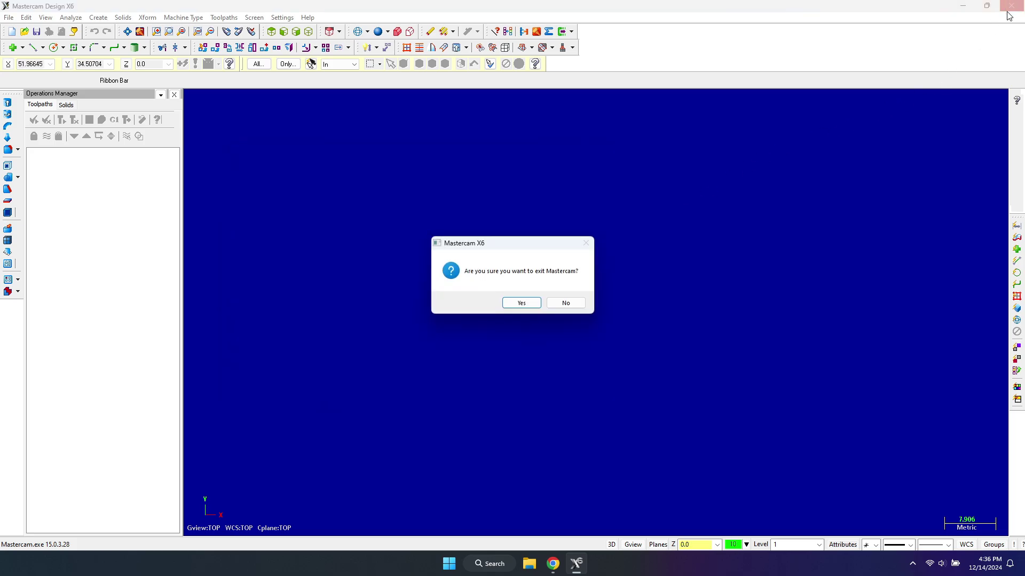
left_click(522, 303)
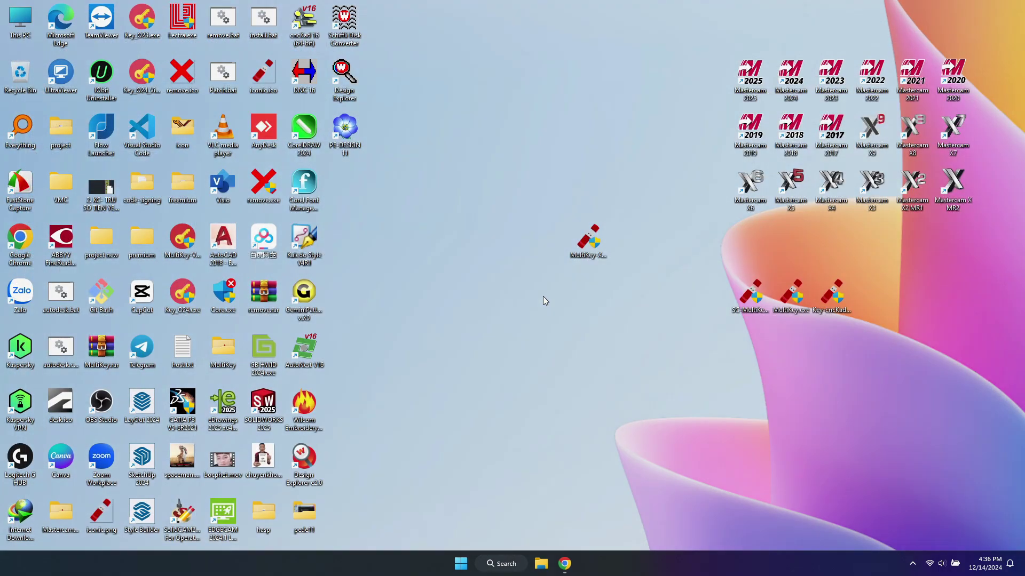